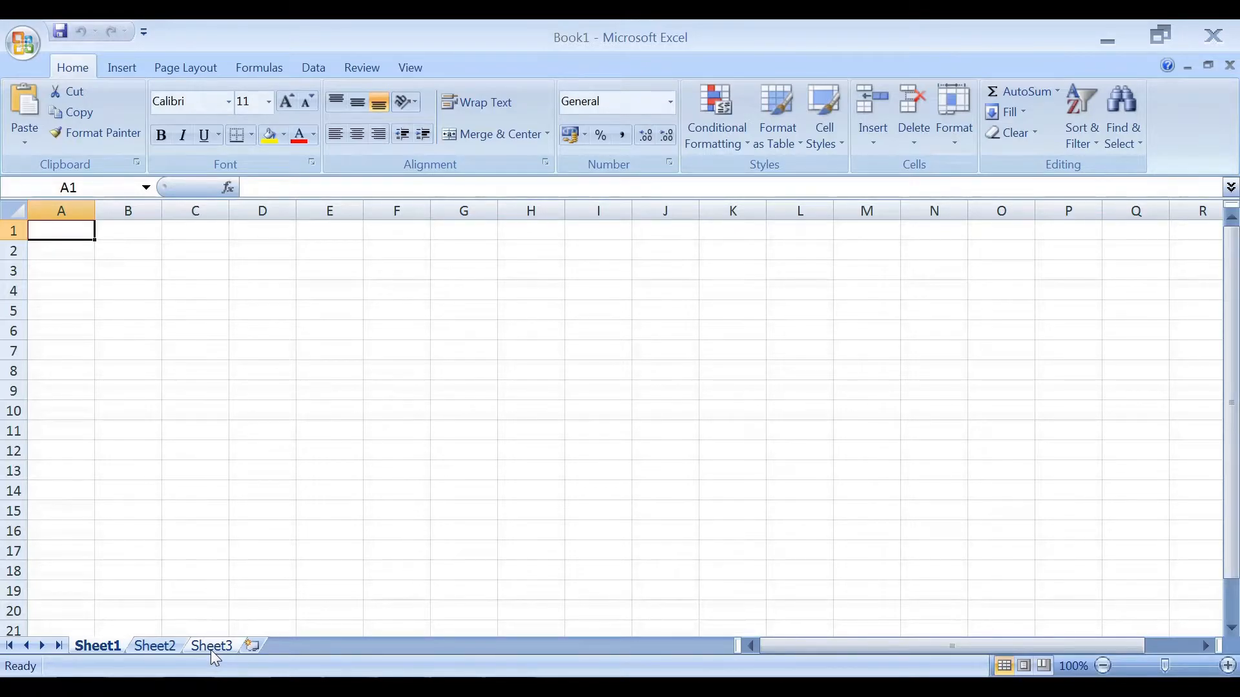
- Add two new blank worksheets after Sheet3 in the workbook
click(251, 646)
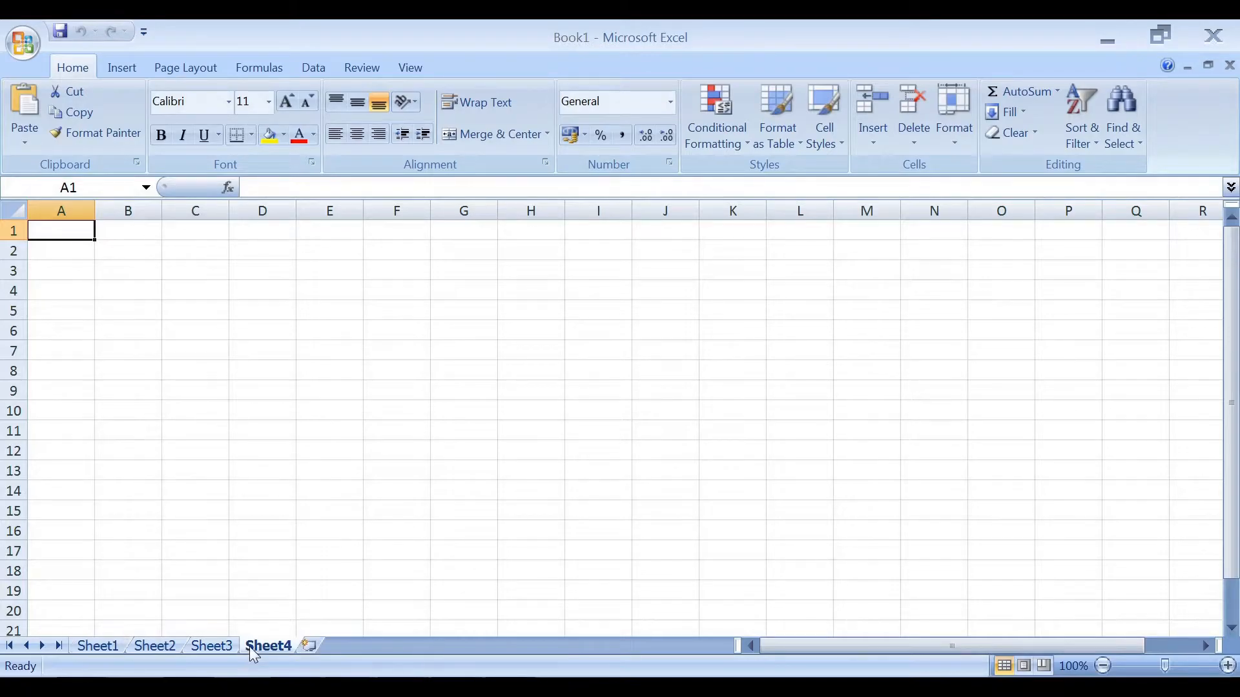
click(309, 647)
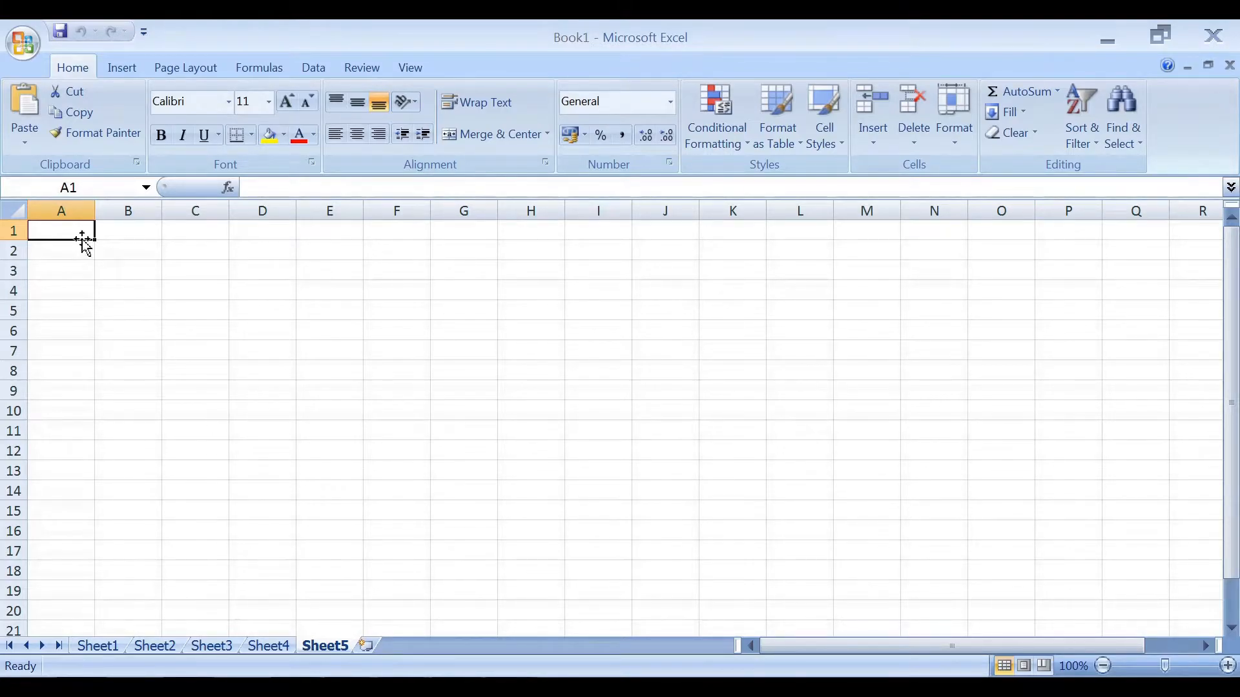
- Select the entire columns A, B, C, D and E one after another to show how columns are lettered
click(62, 211)
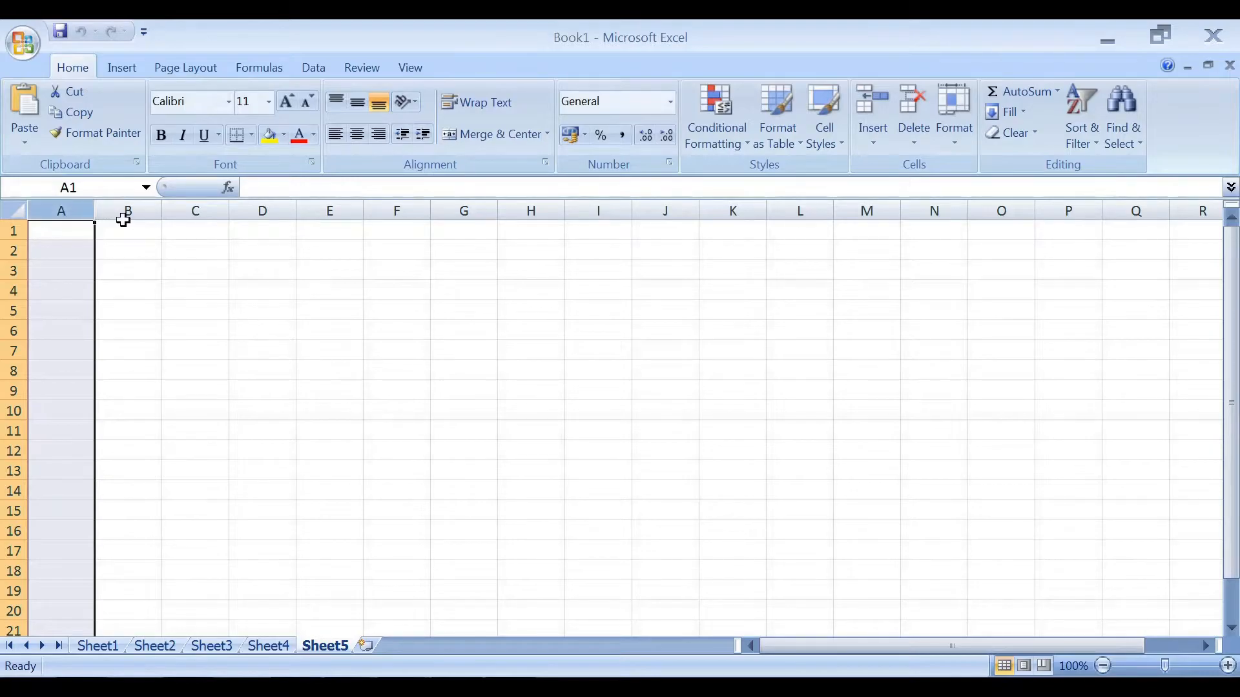
click(131, 212)
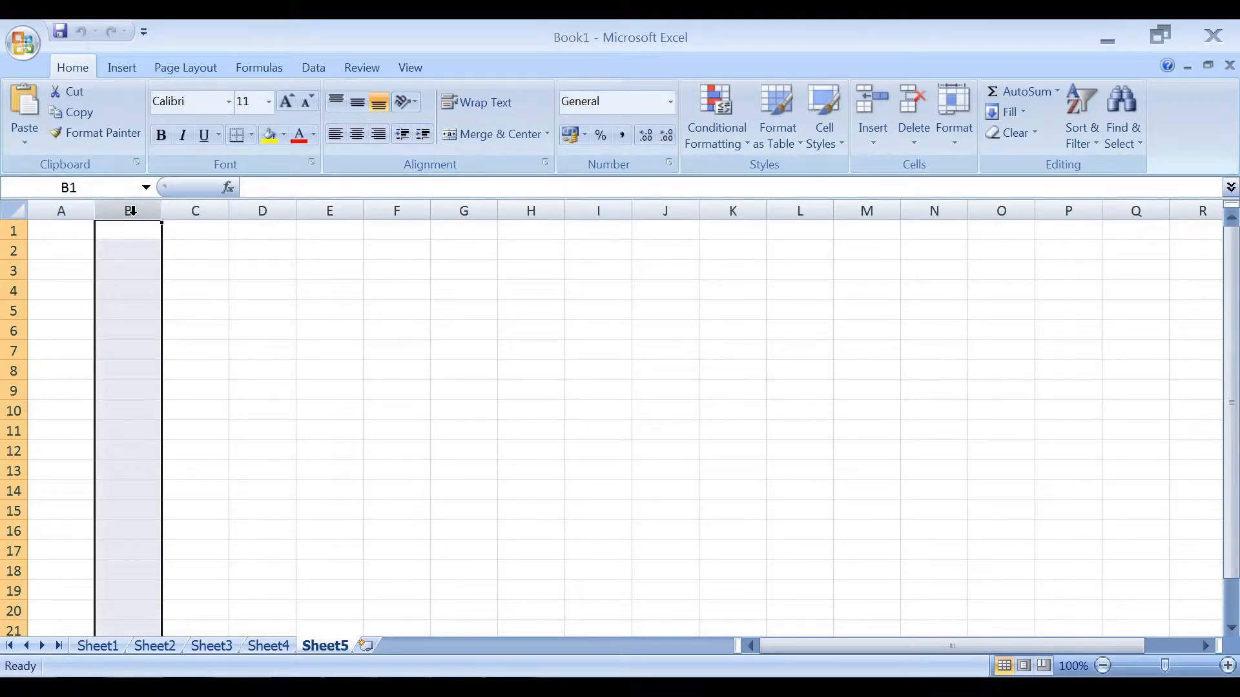
click(196, 211)
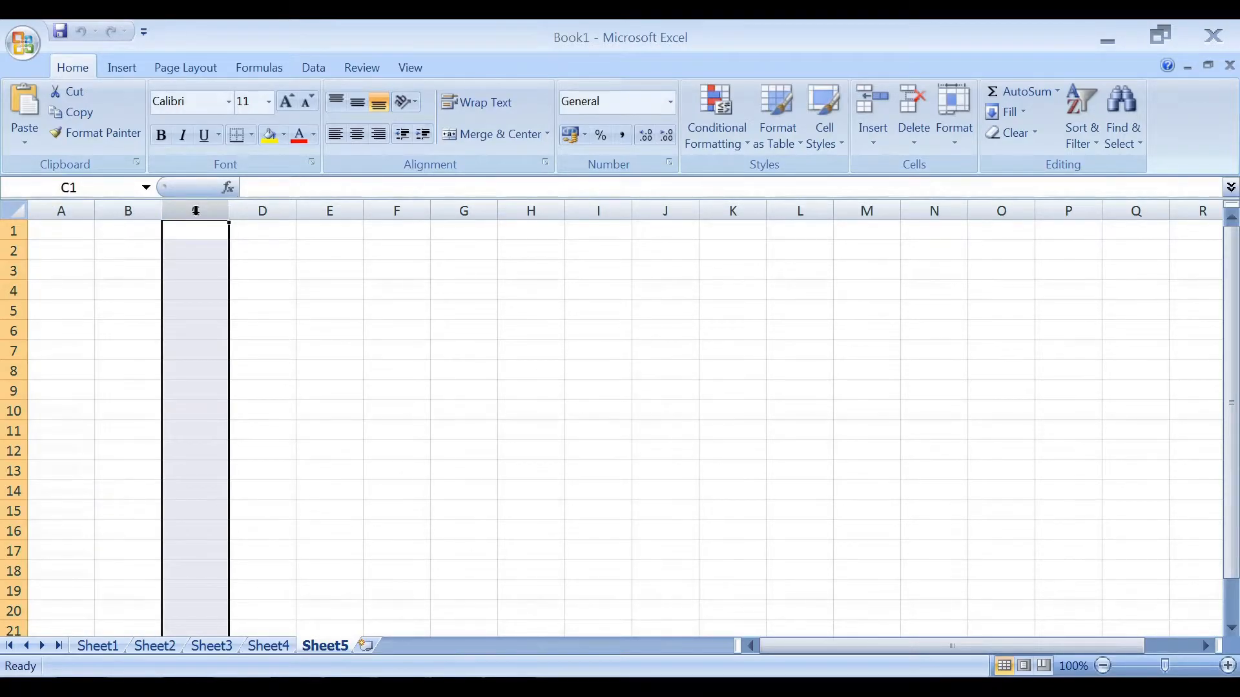
click(264, 211)
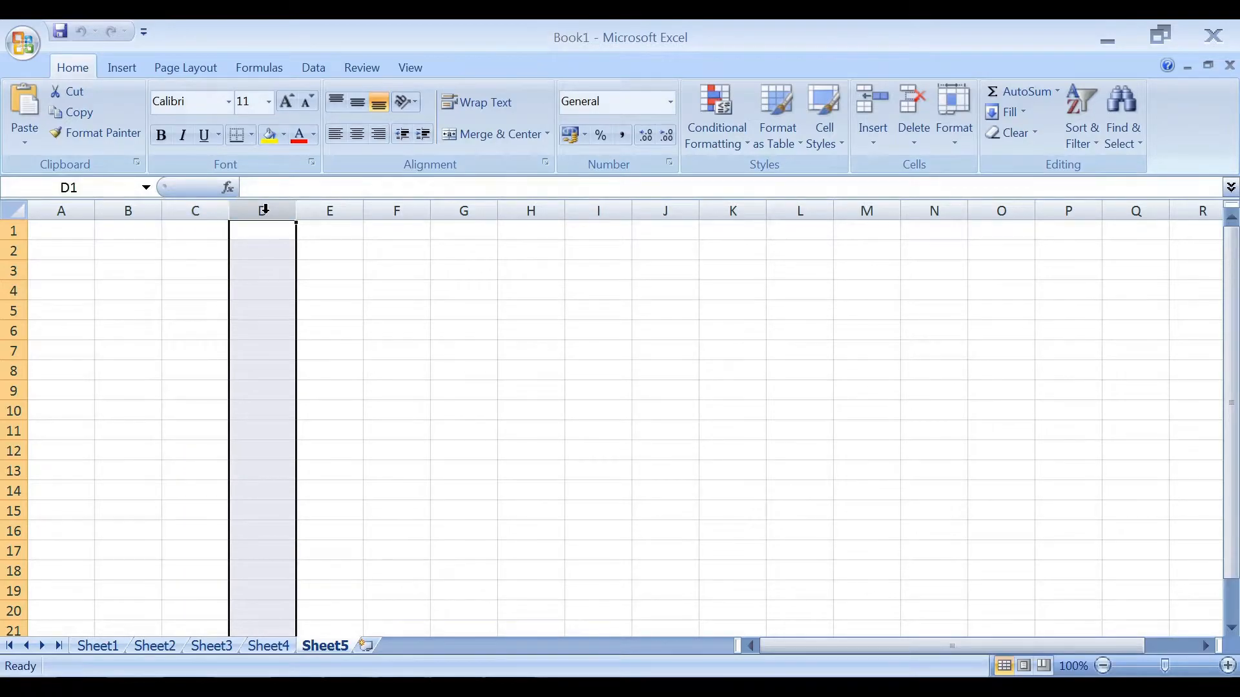
click(327, 212)
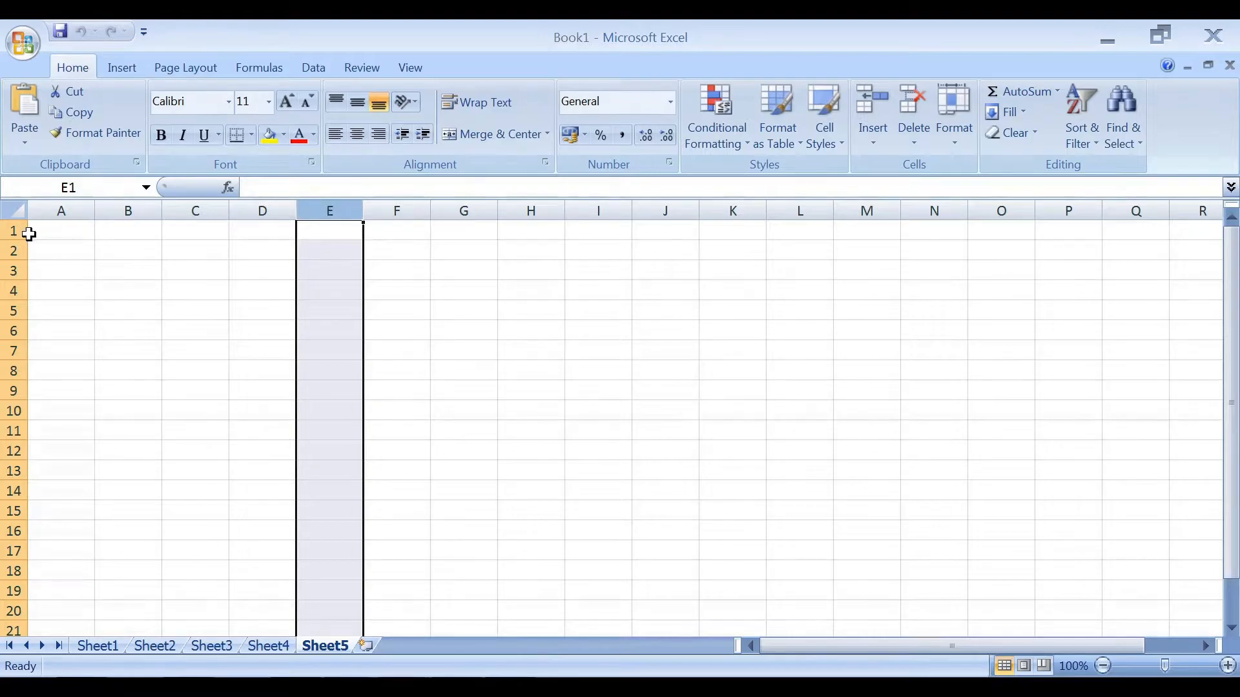
- Select the entire rows 1 through 6 one after another to show how rows are numbered
click(6, 231)
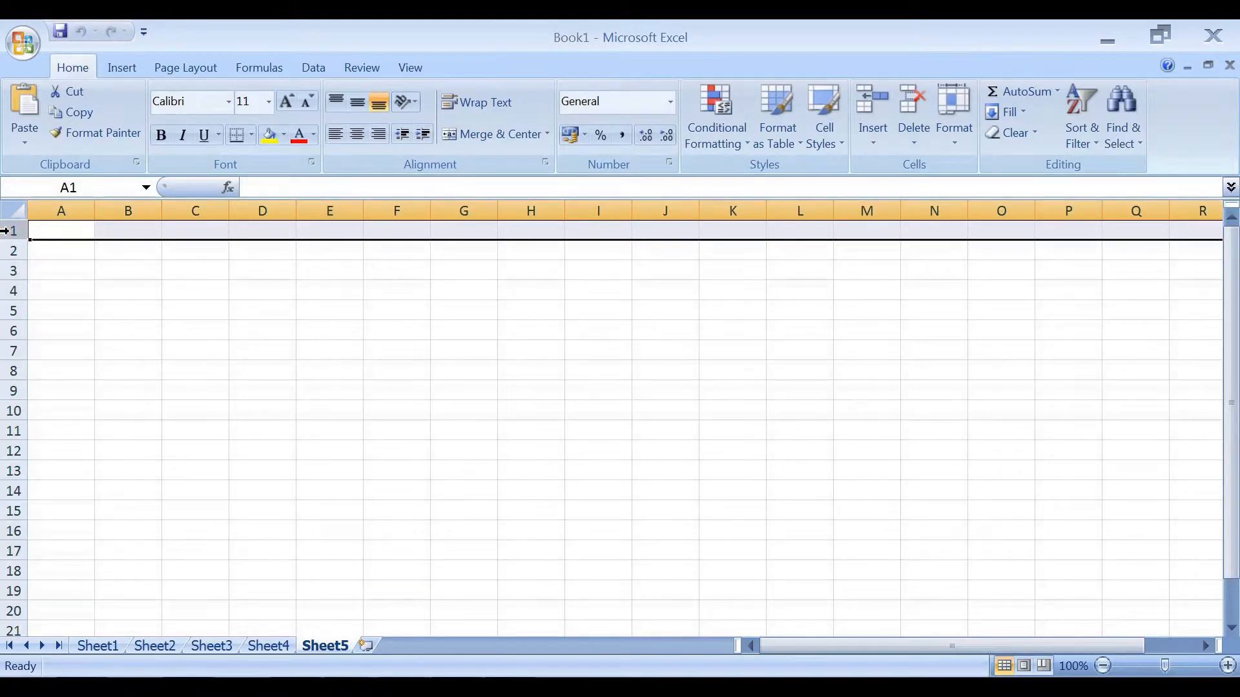
click(9, 251)
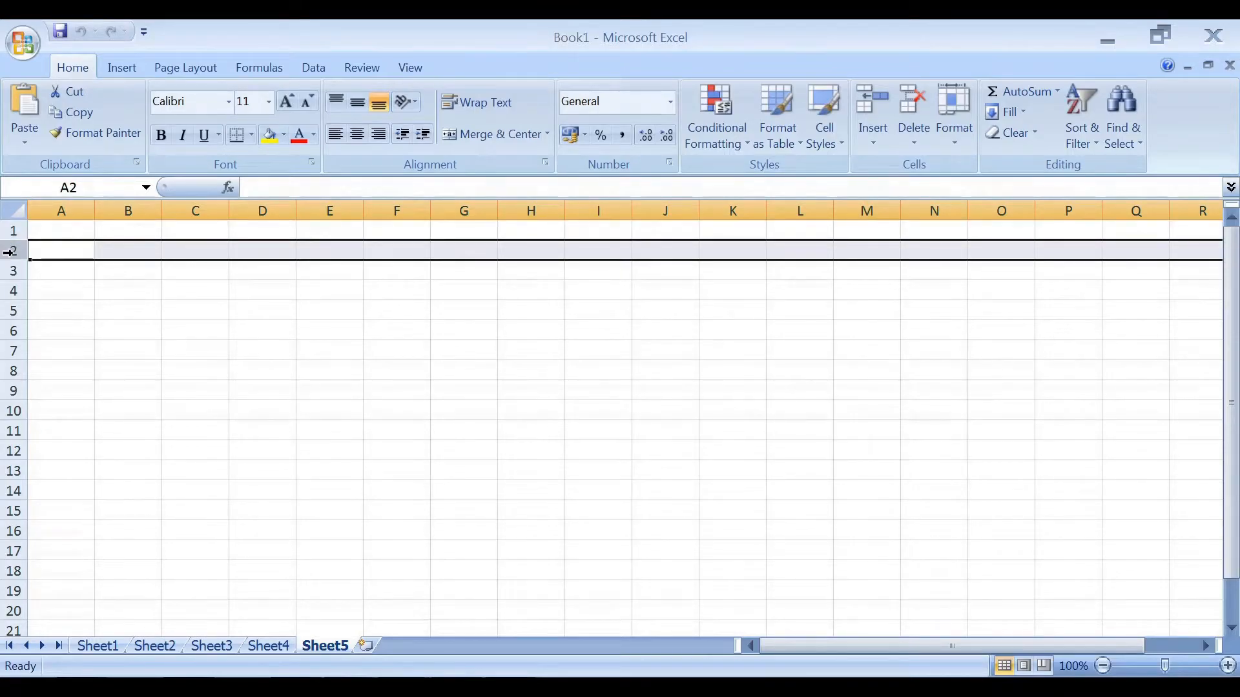
click(9, 271)
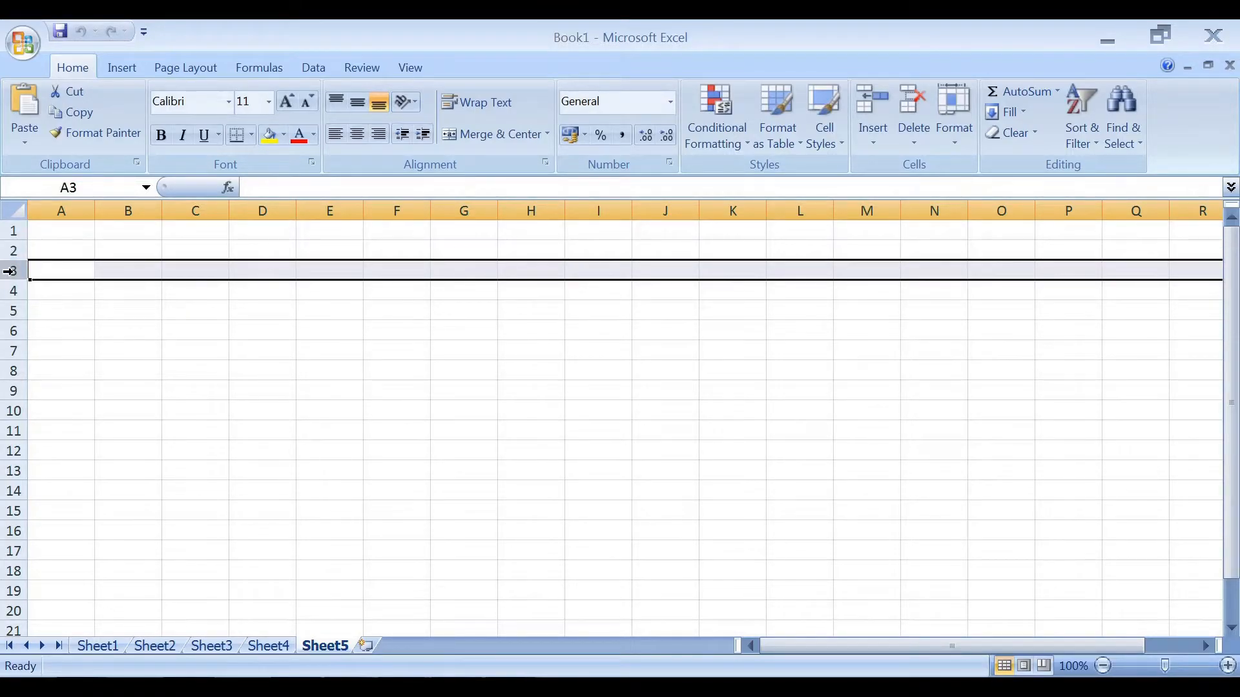
click(9, 291)
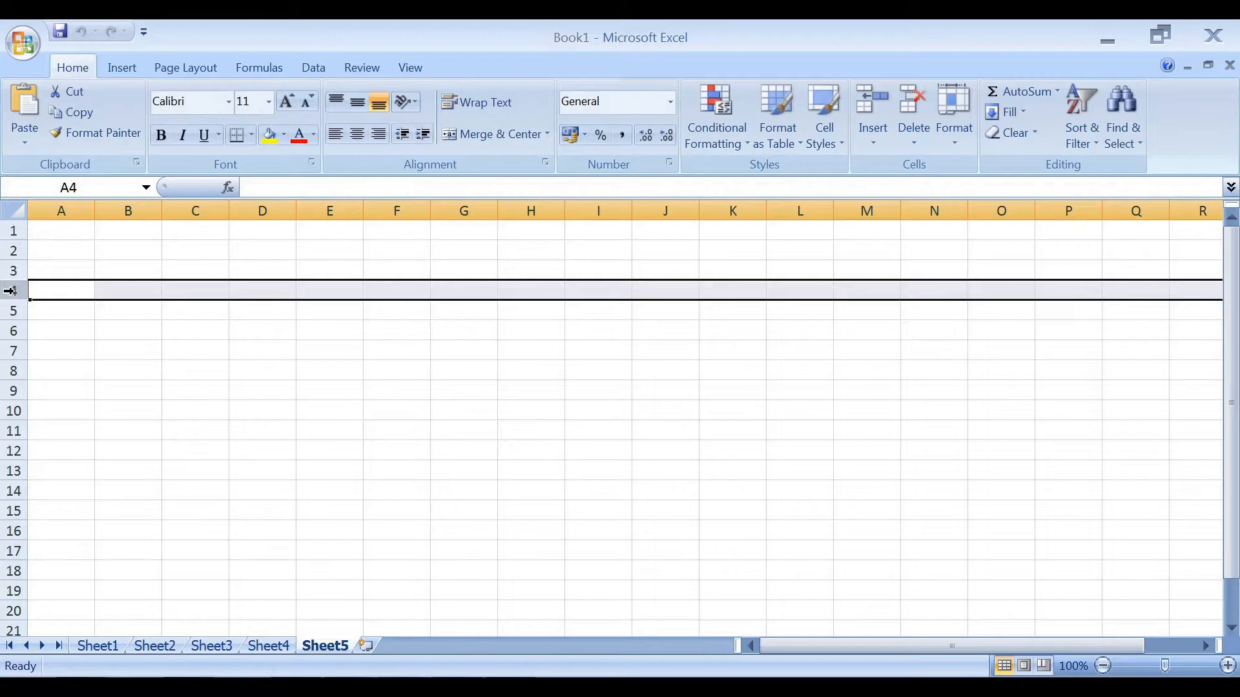
click(9, 312)
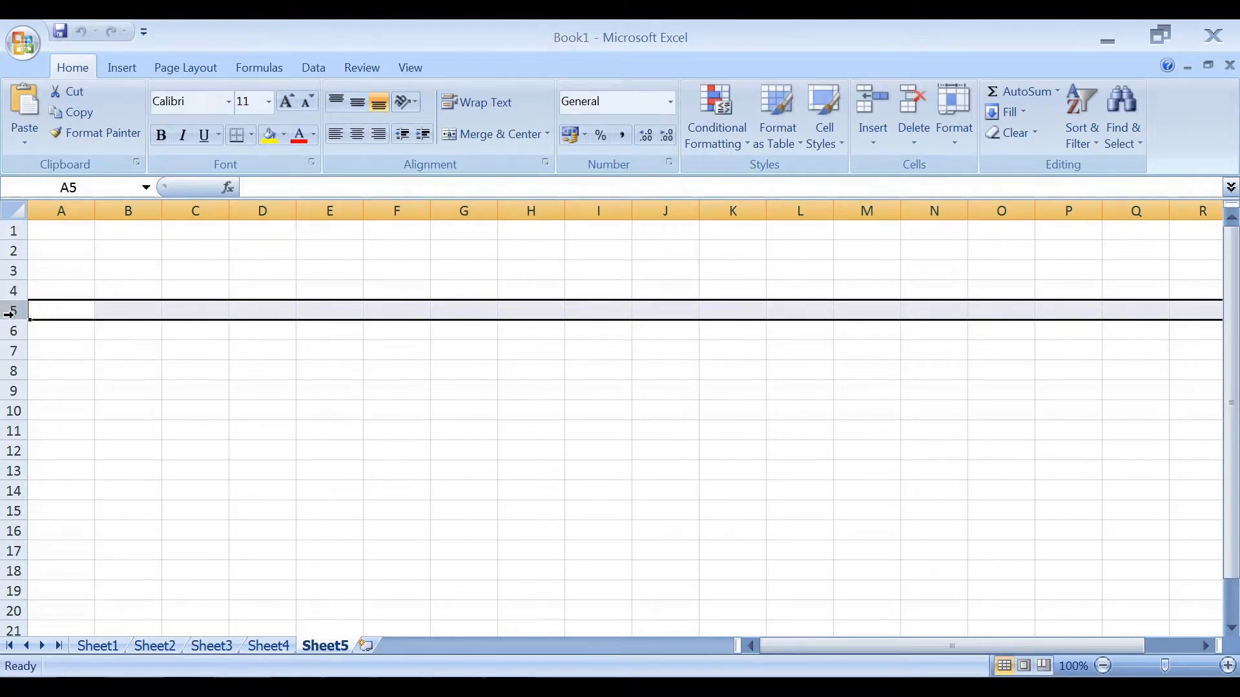
click(9, 334)
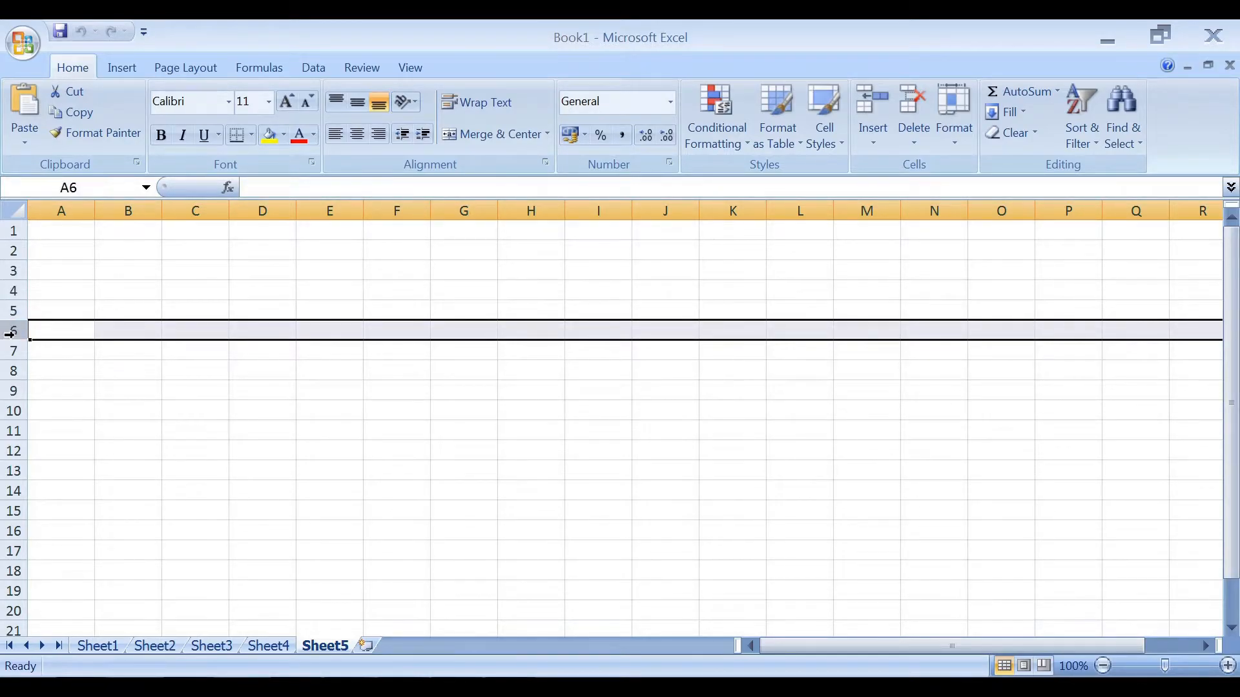
- Select the single cells C3, A1, B1 and C1 in turn to show individual cells
click(166, 271)
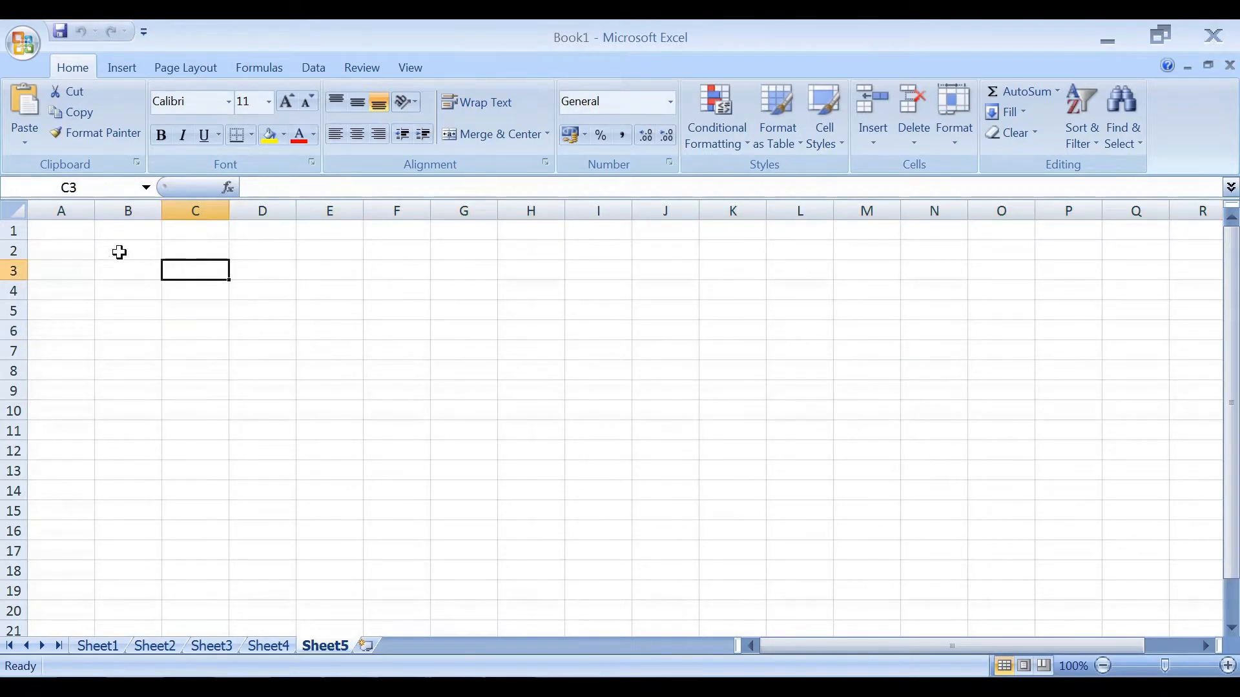
click(63, 233)
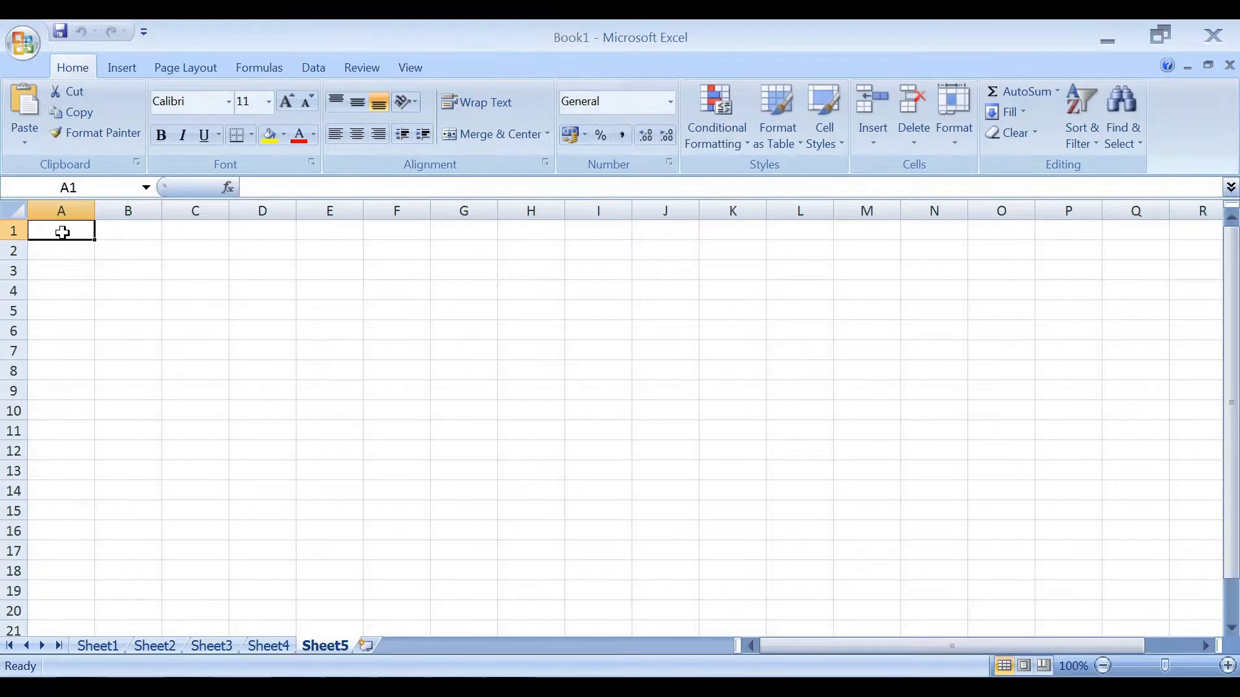
click(133, 234)
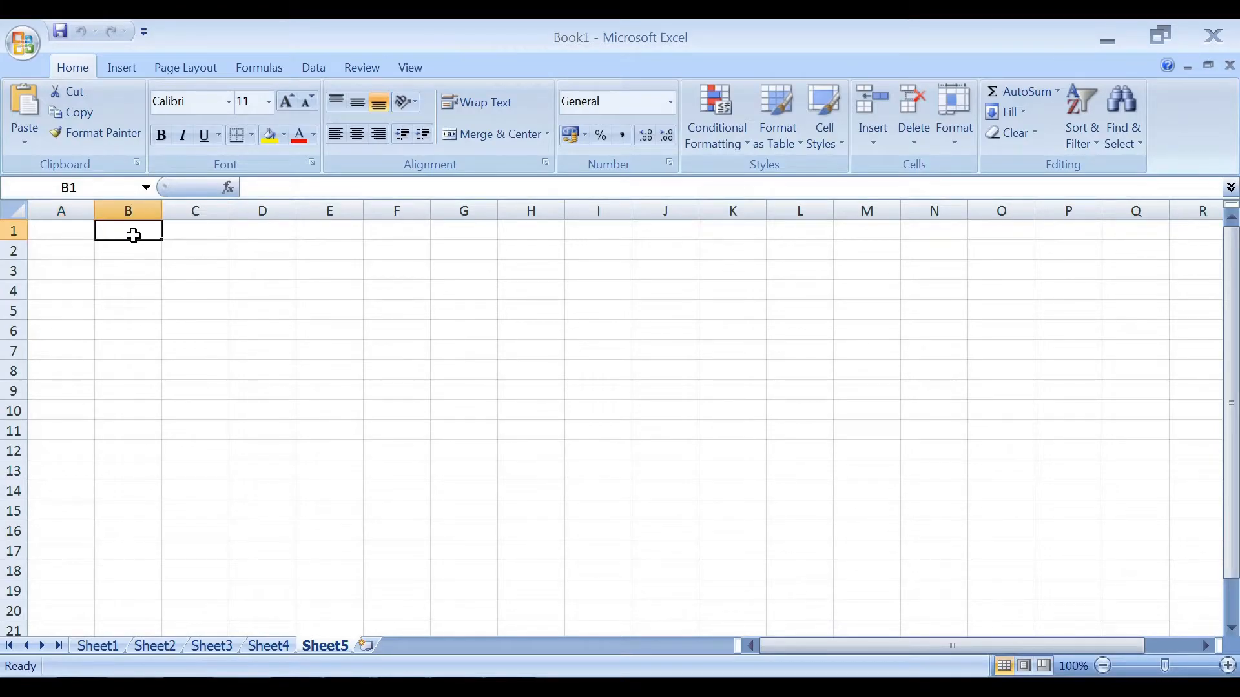
click(191, 237)
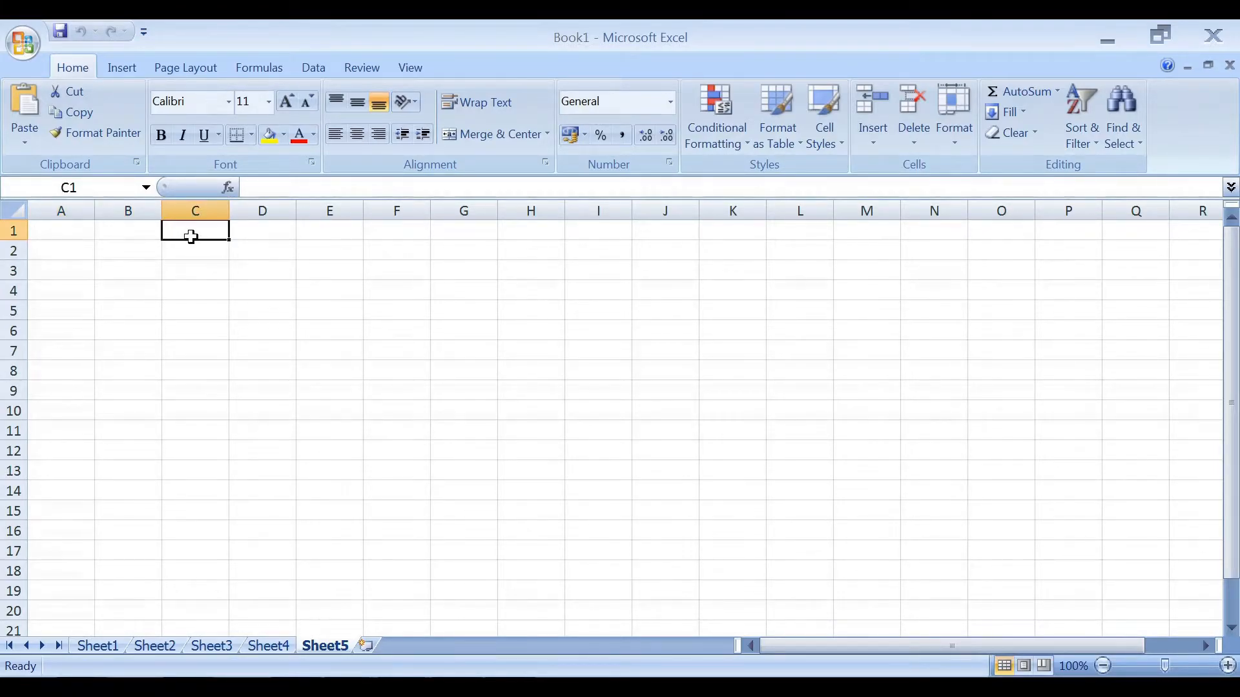
- Select cells A1, B1, C1 and D1 in turn and highlight each one's cell reference
click(65, 233)
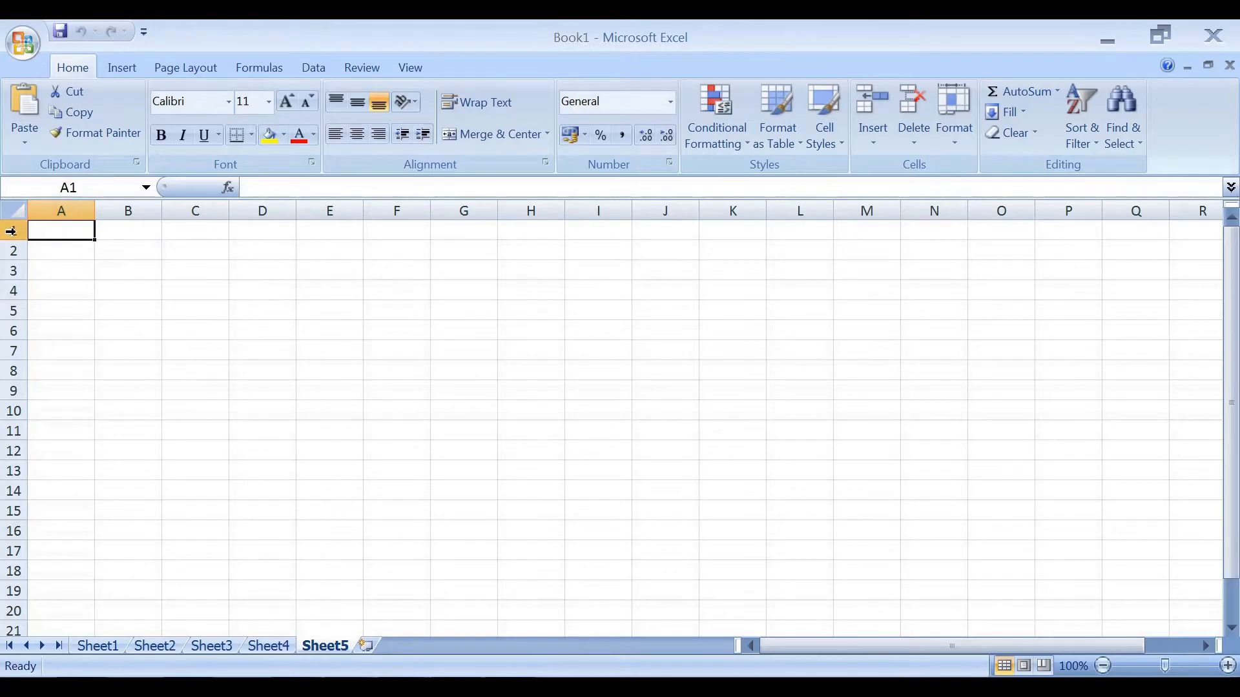
click(100, 186)
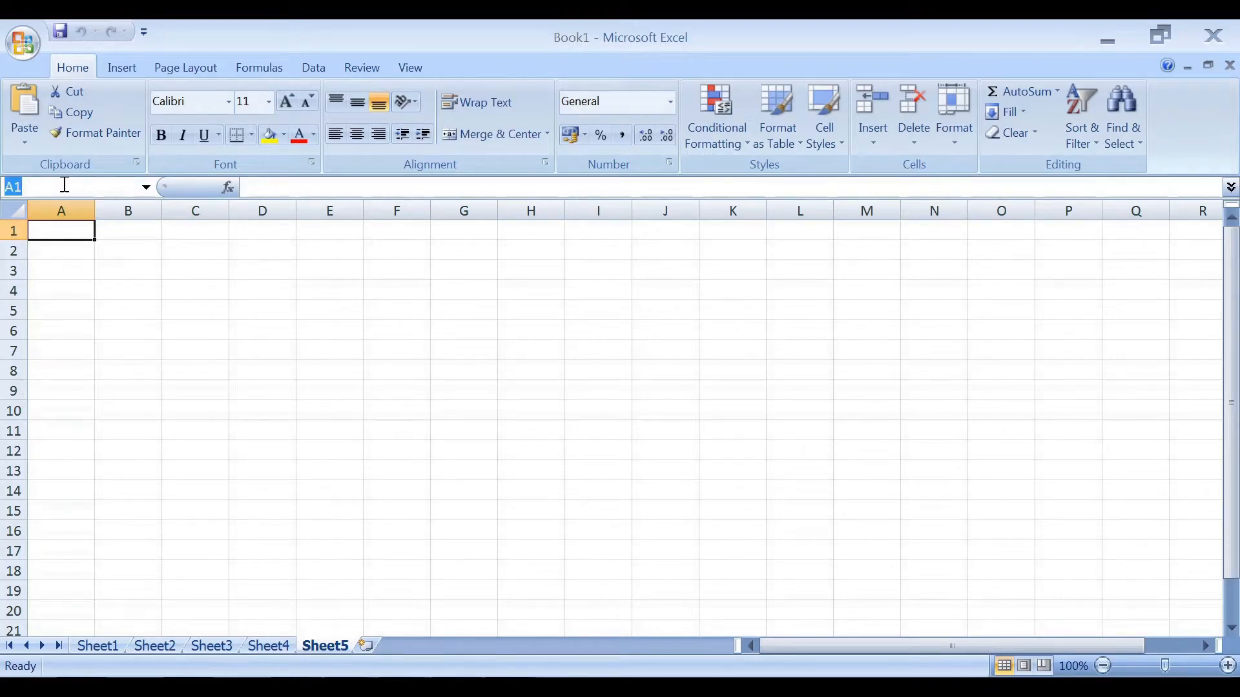
click(135, 233)
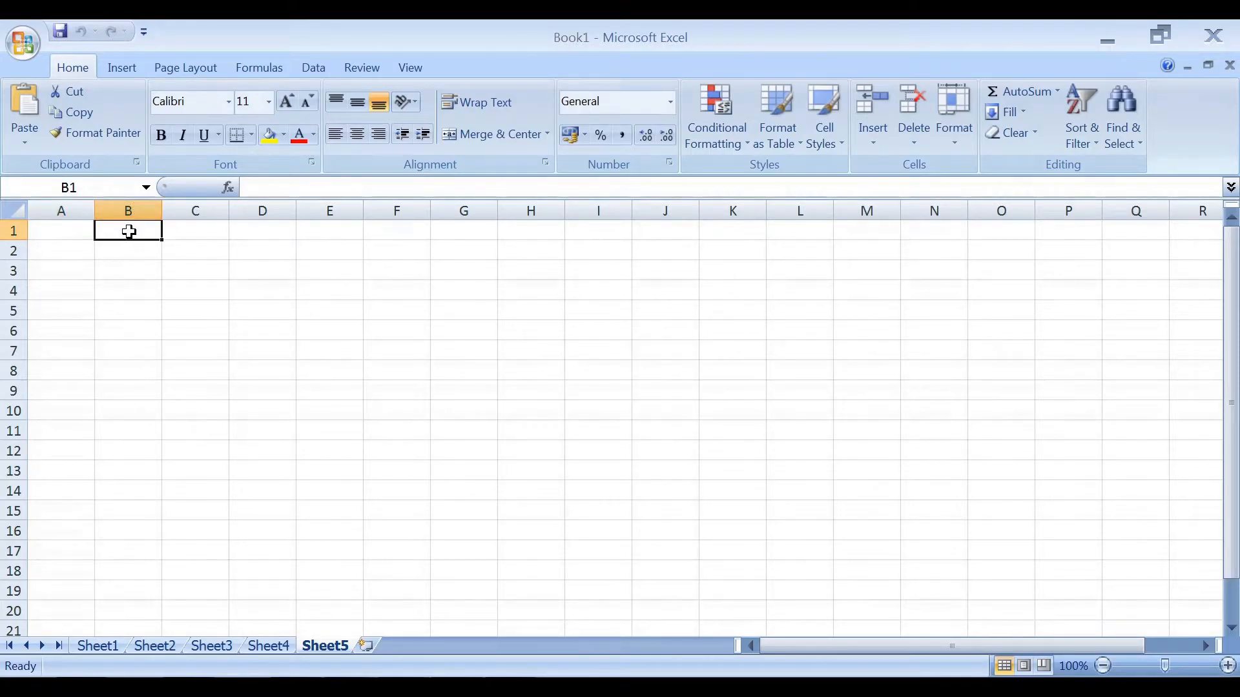
click(90, 185)
click(201, 231)
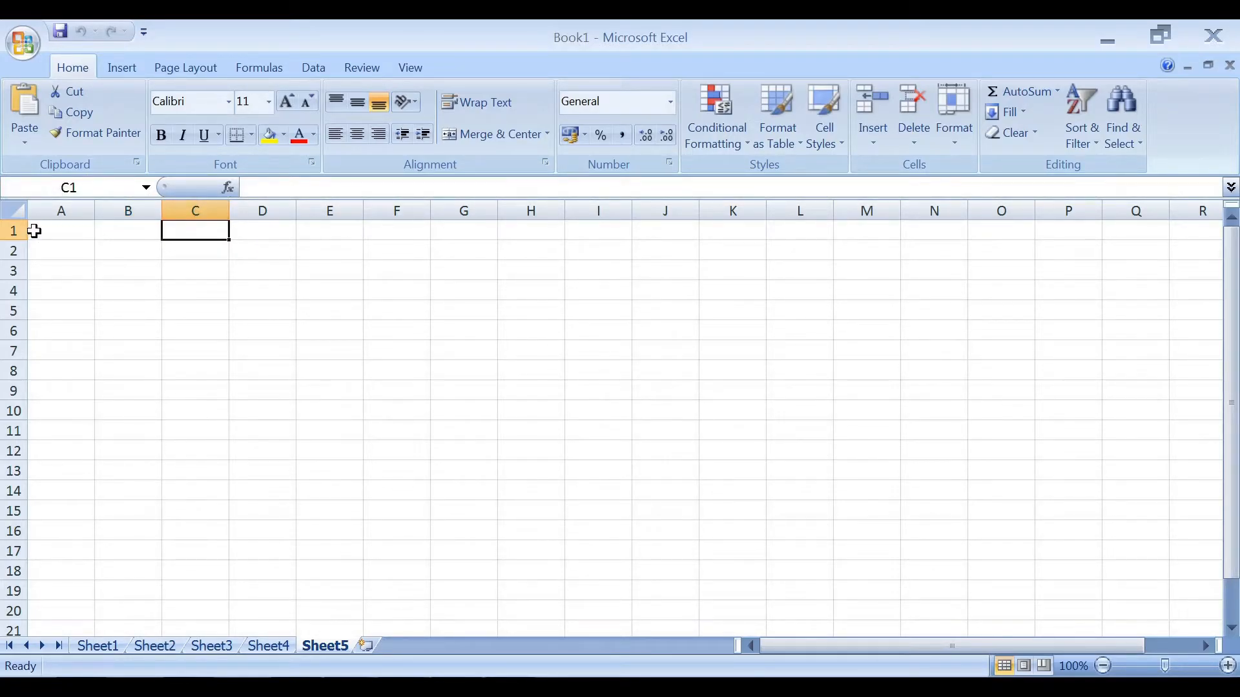
click(95, 189)
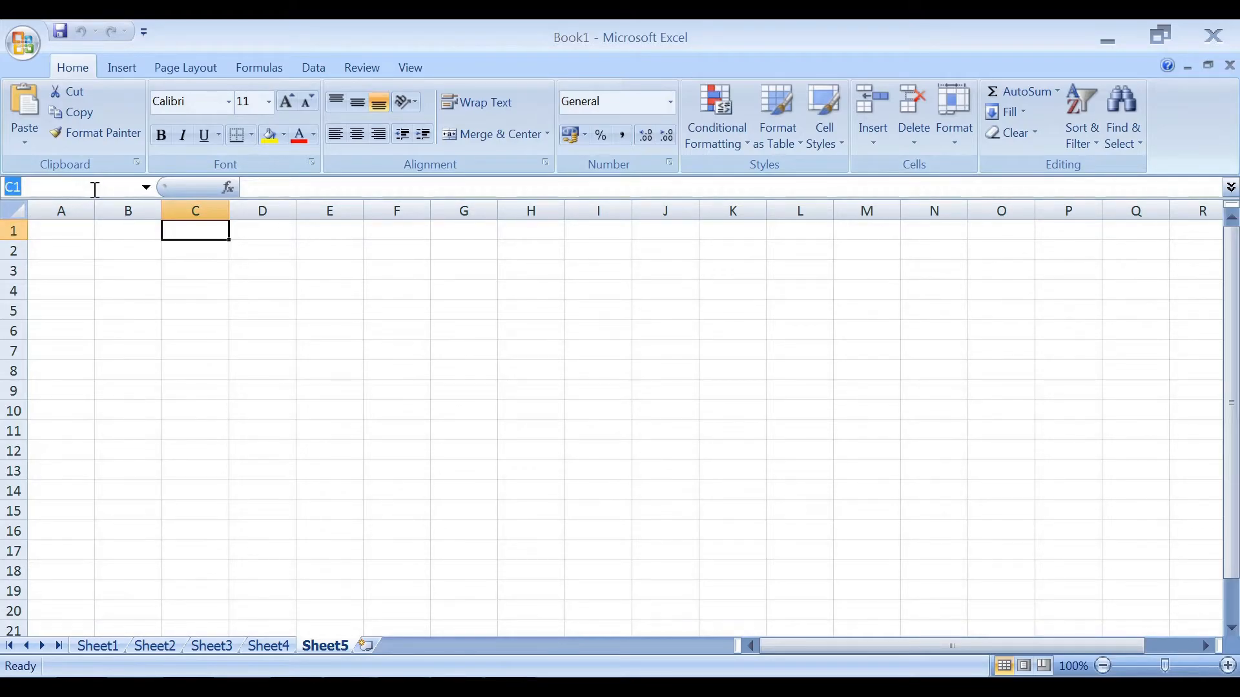
click(268, 234)
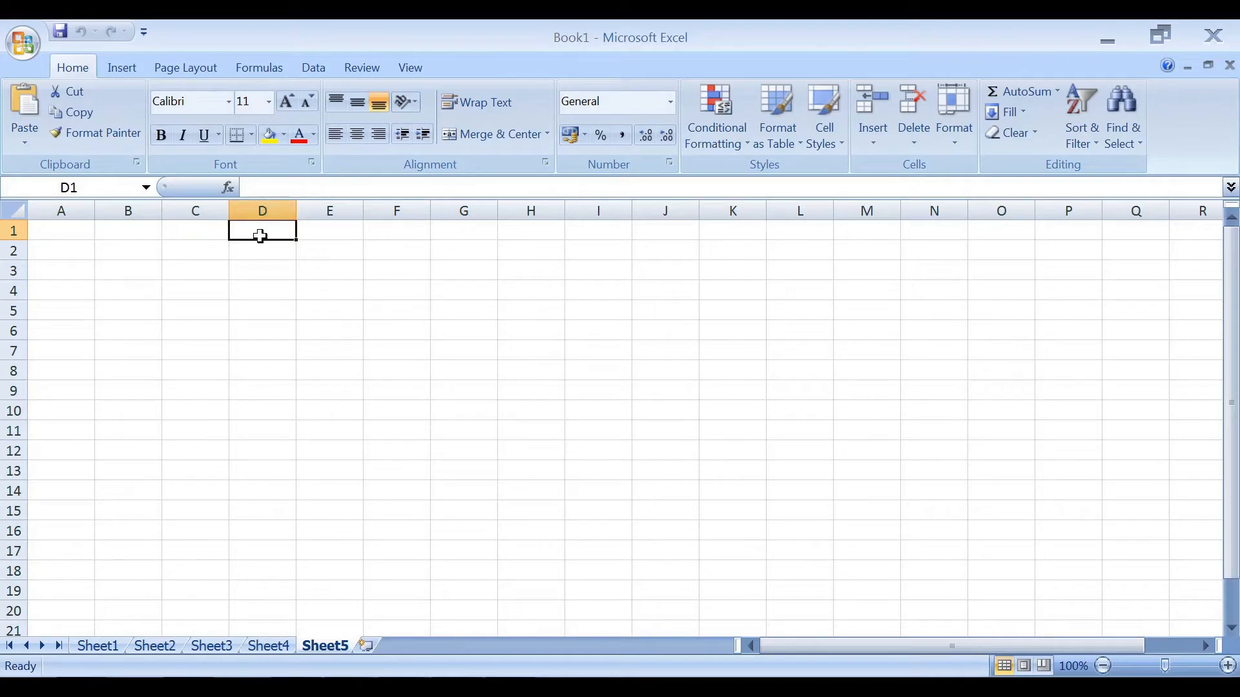
click(94, 188)
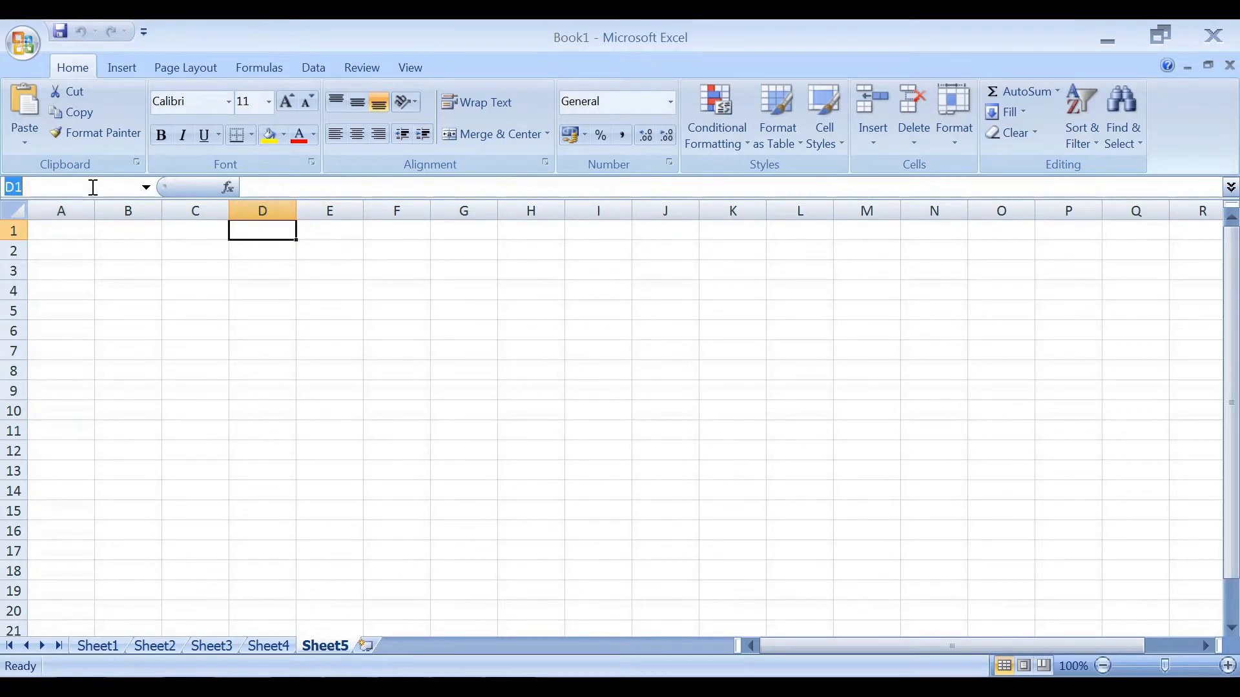
- Select cells D2, D3, E3 and L11 in turn and highlight each one's cell reference
click(264, 255)
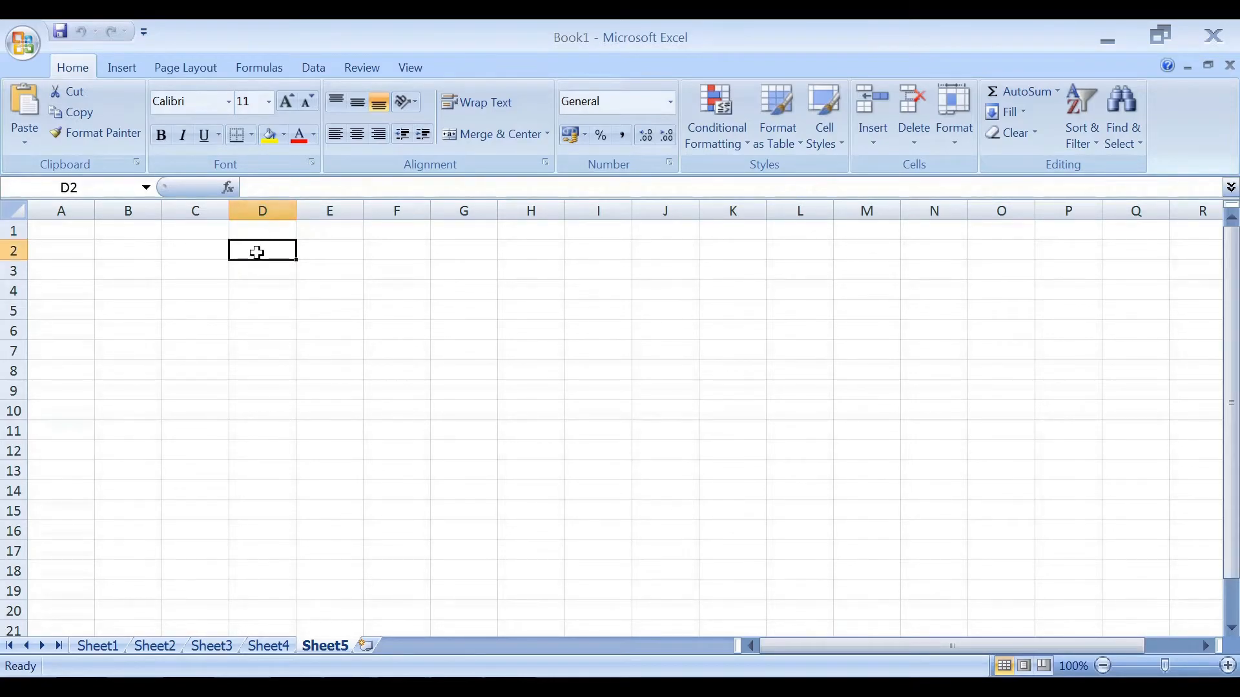
click(84, 188)
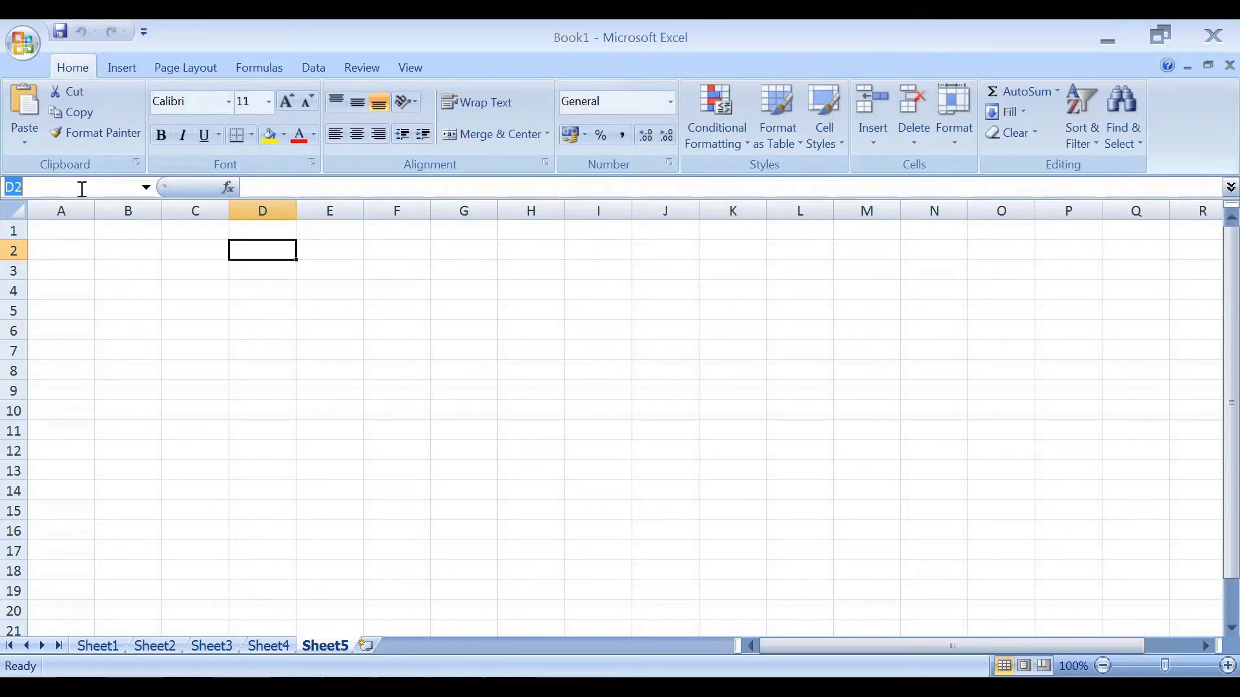
click(265, 276)
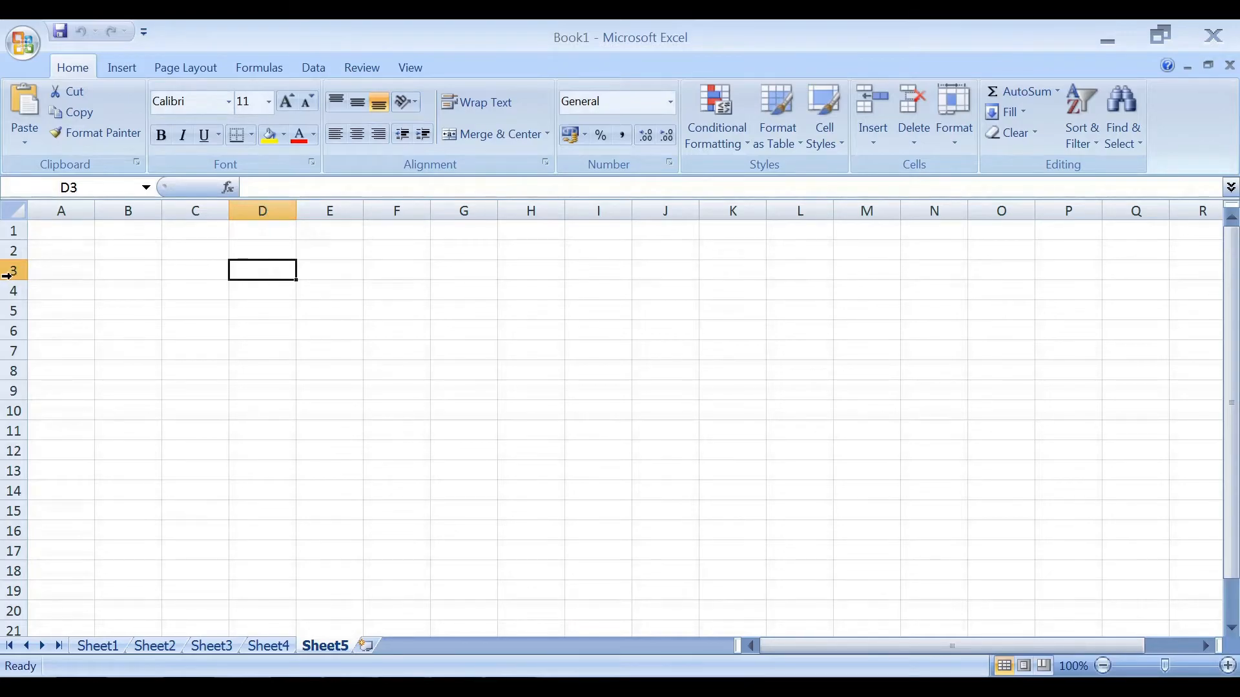
click(89, 188)
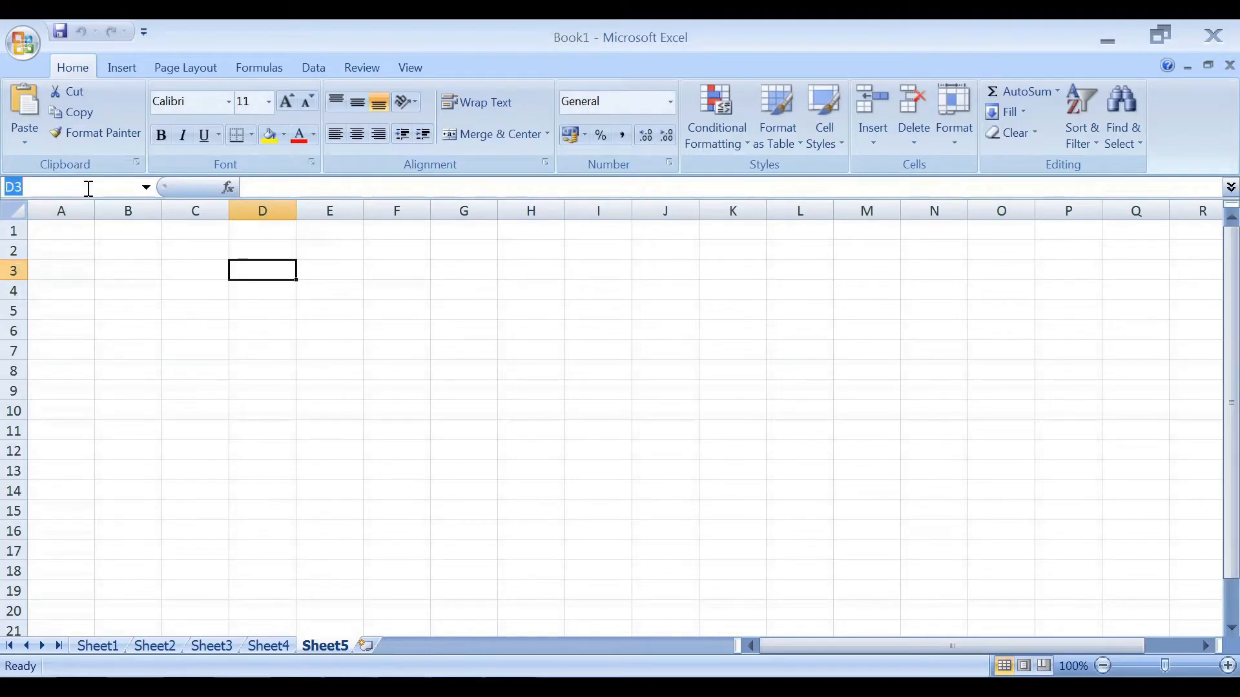
click(344, 273)
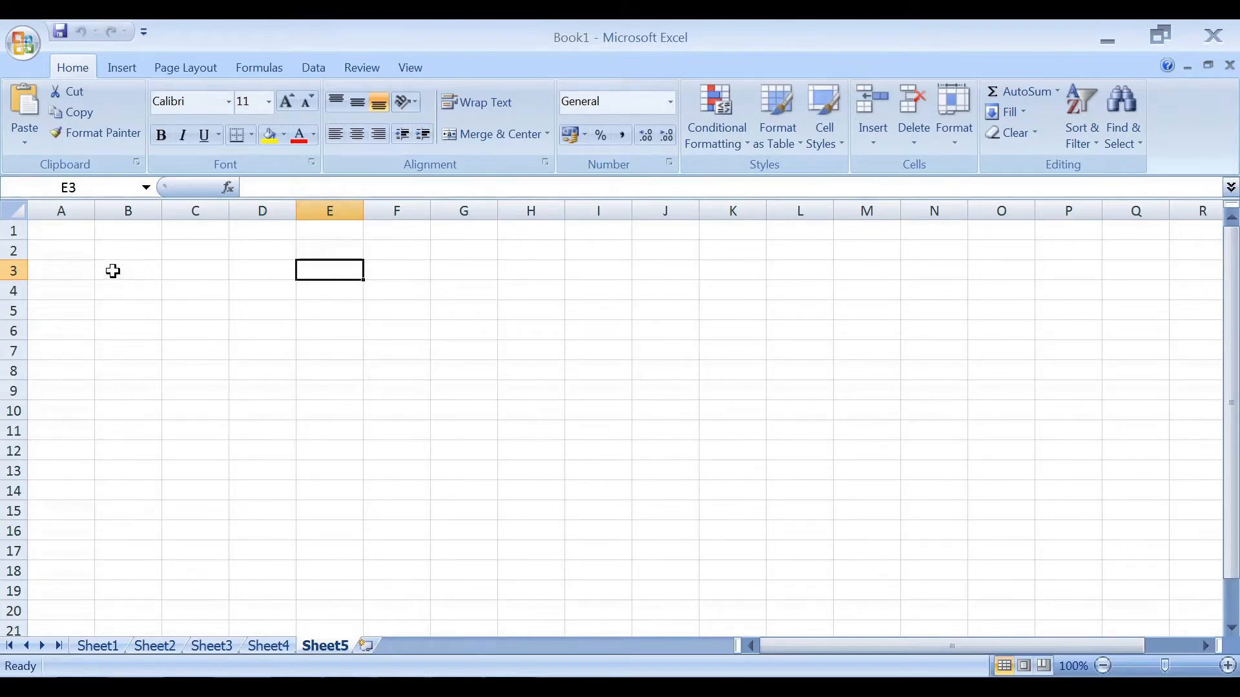
click(98, 188)
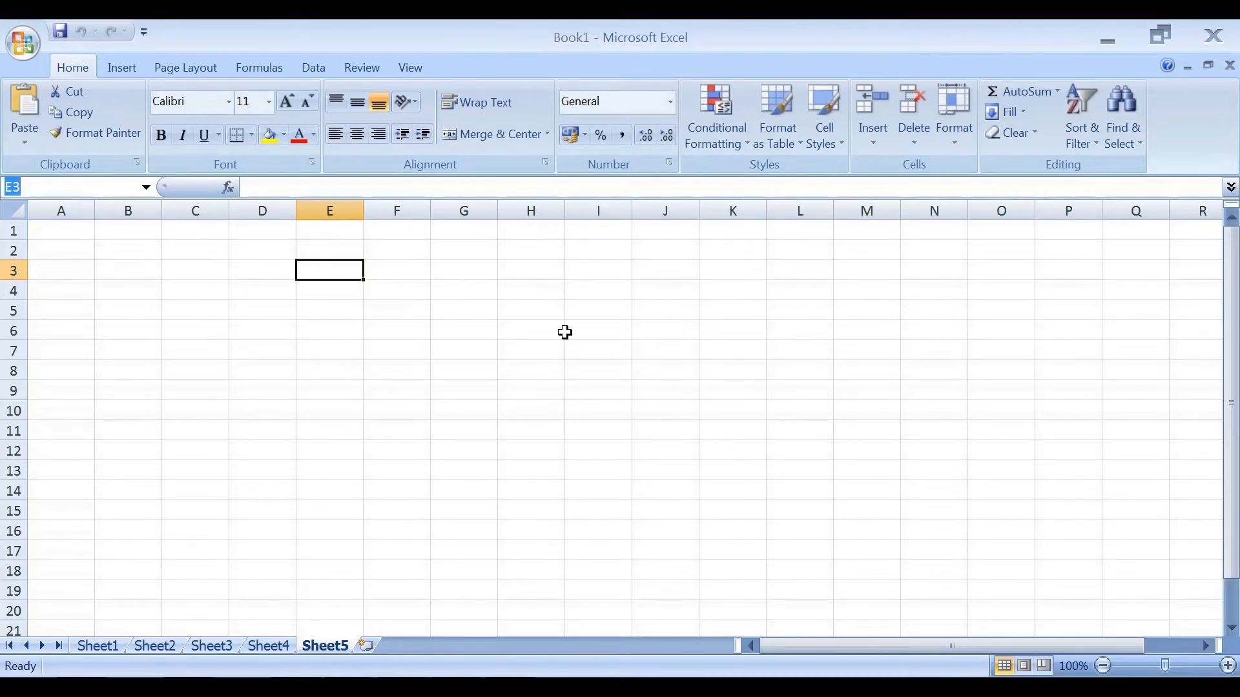
click(797, 436)
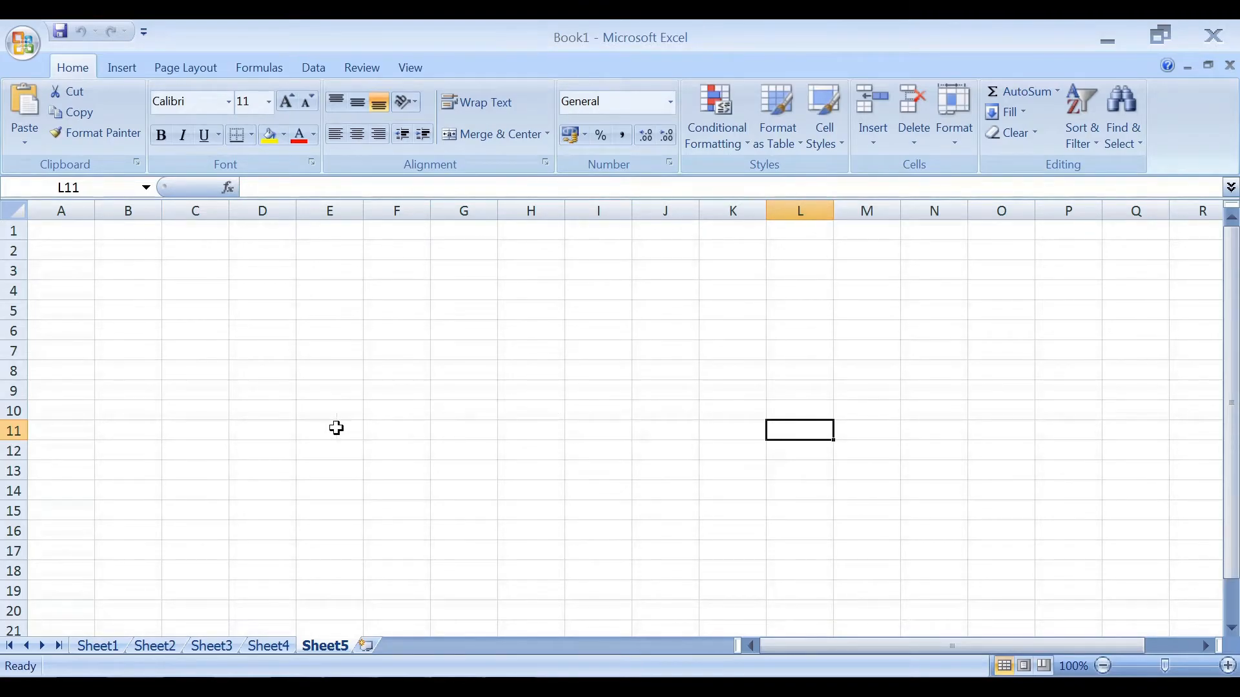
click(81, 188)
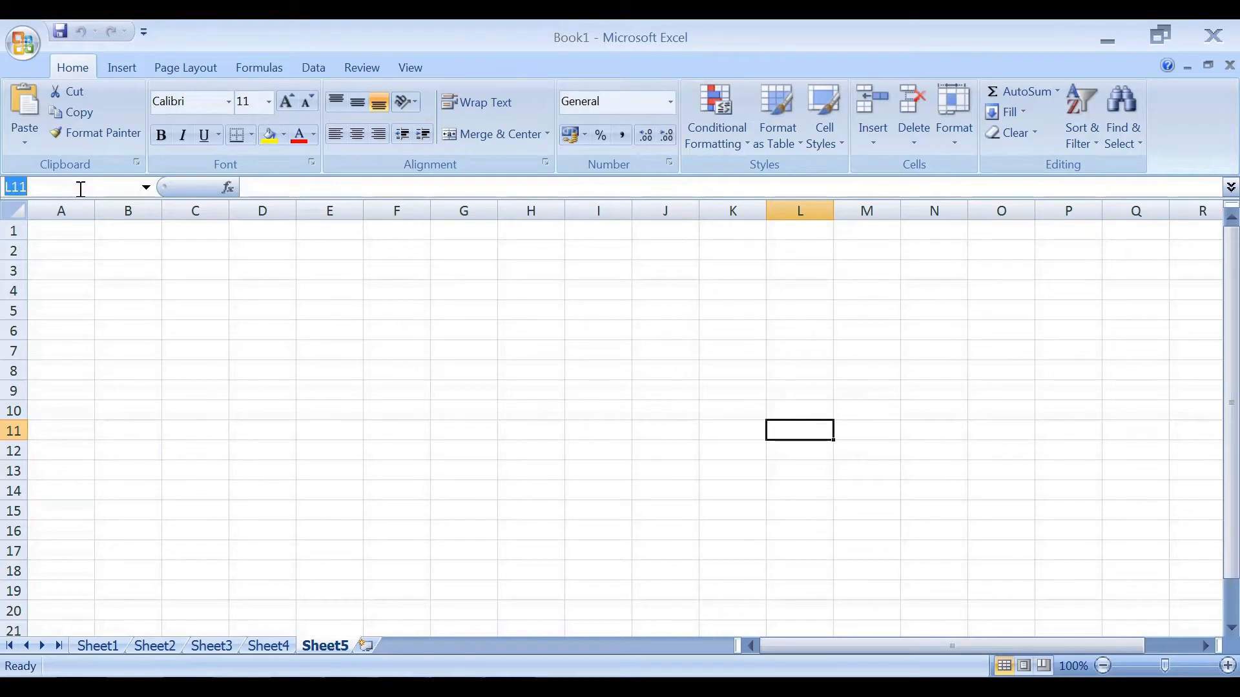
- Select cell B14 and view the list of available fonts, leaving it without choosing one
click(119, 483)
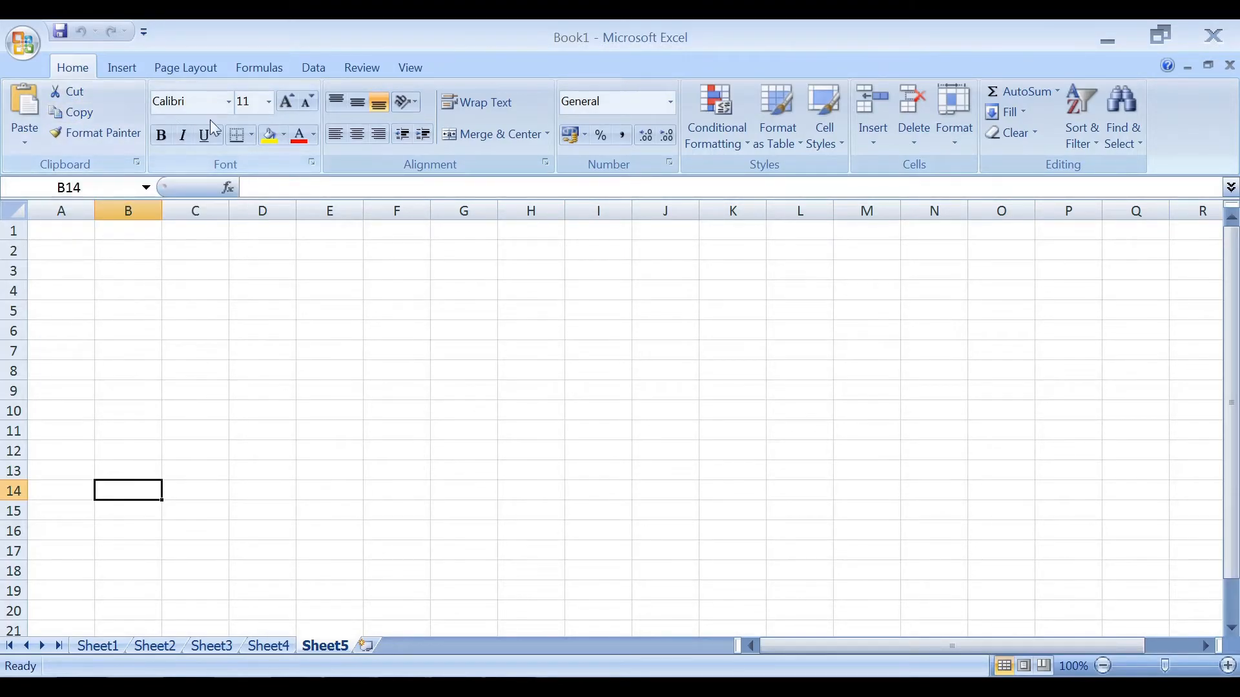
click(230, 107)
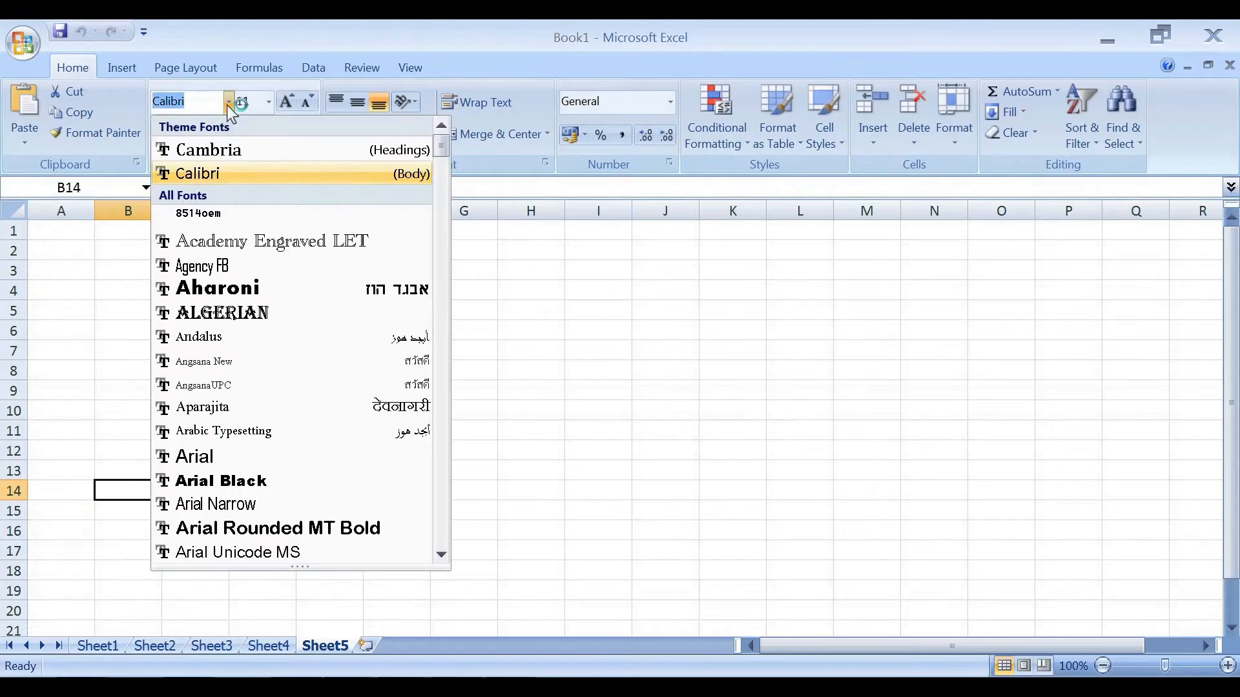
click(229, 104)
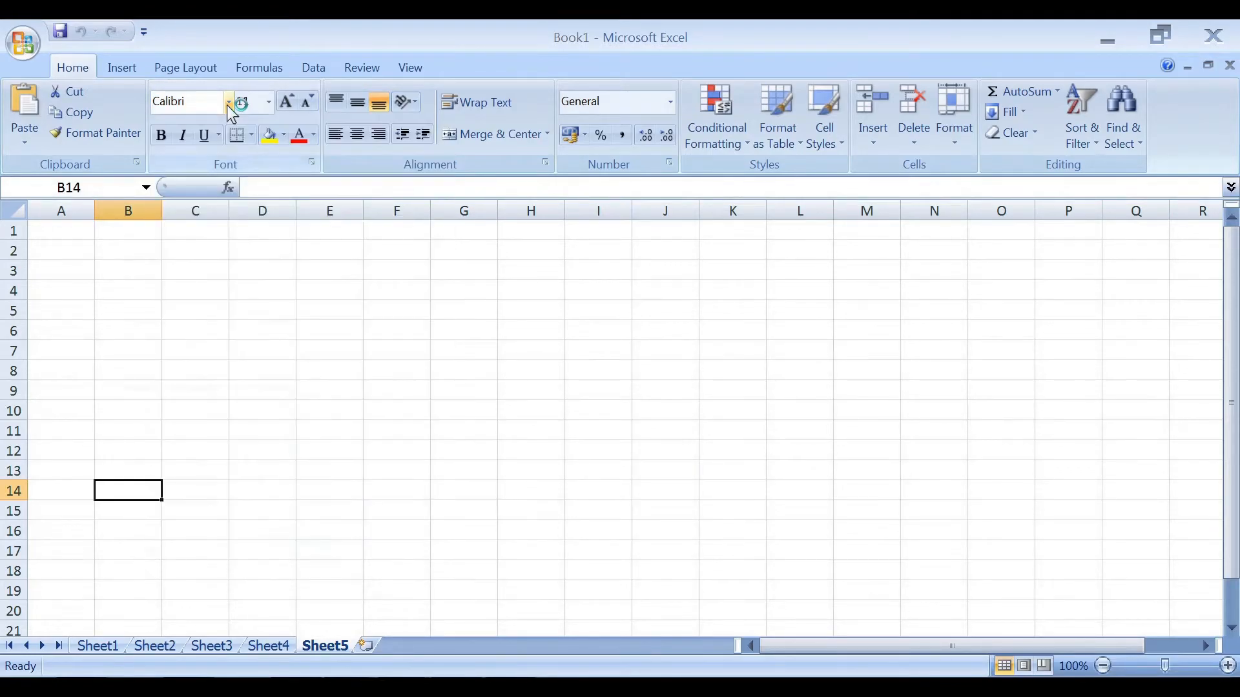
- View the list of available font sizes for cell B14, leaving it without choosing one
click(269, 105)
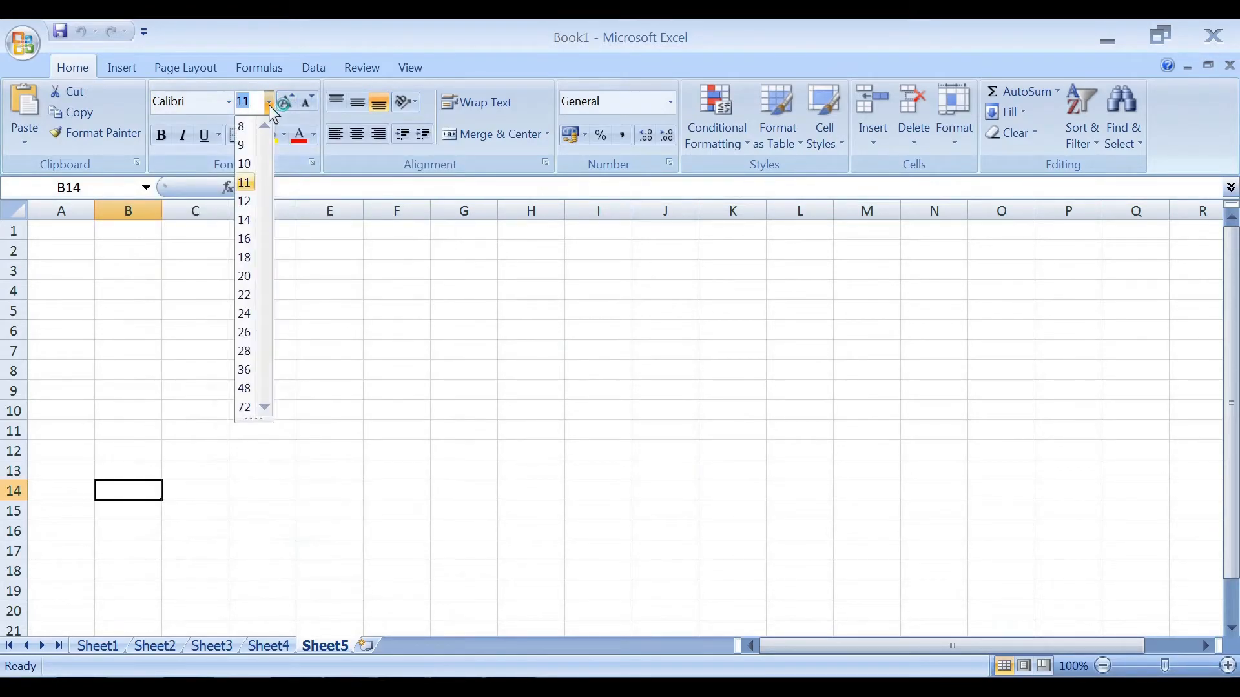
click(269, 105)
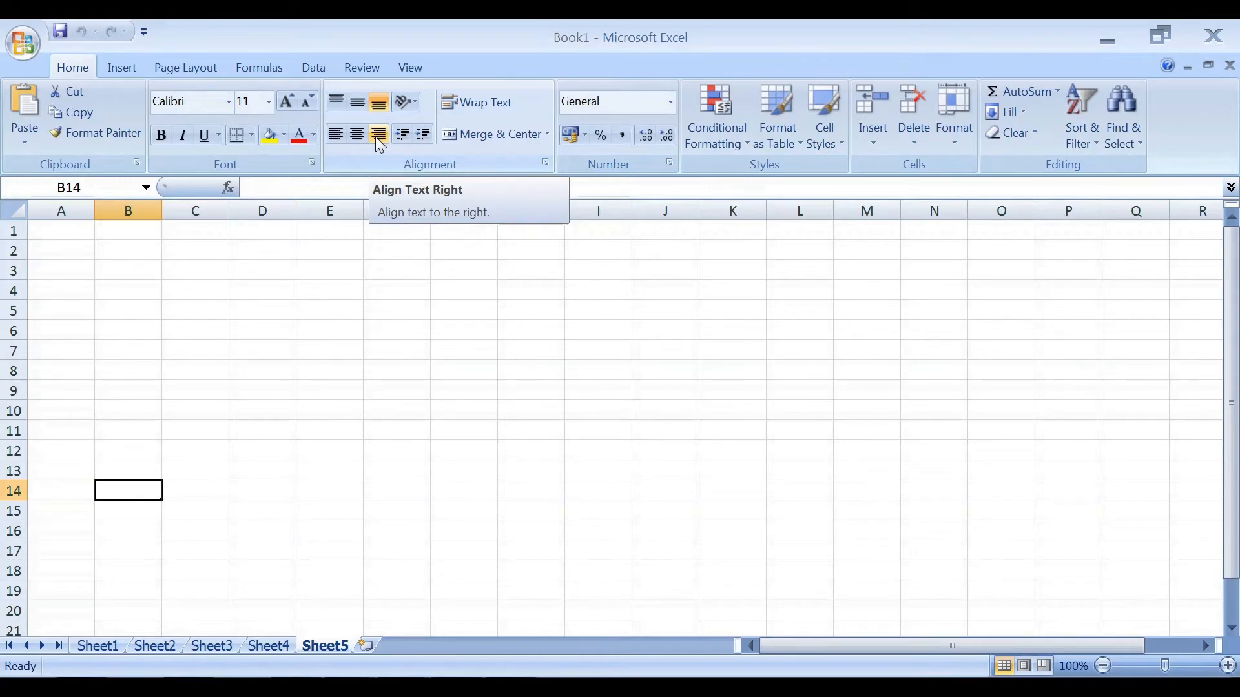
- Examine the Insert, Page Layout, Formulas, Data, Review and View commands in turn, and return to the Home commands
click(114, 69)
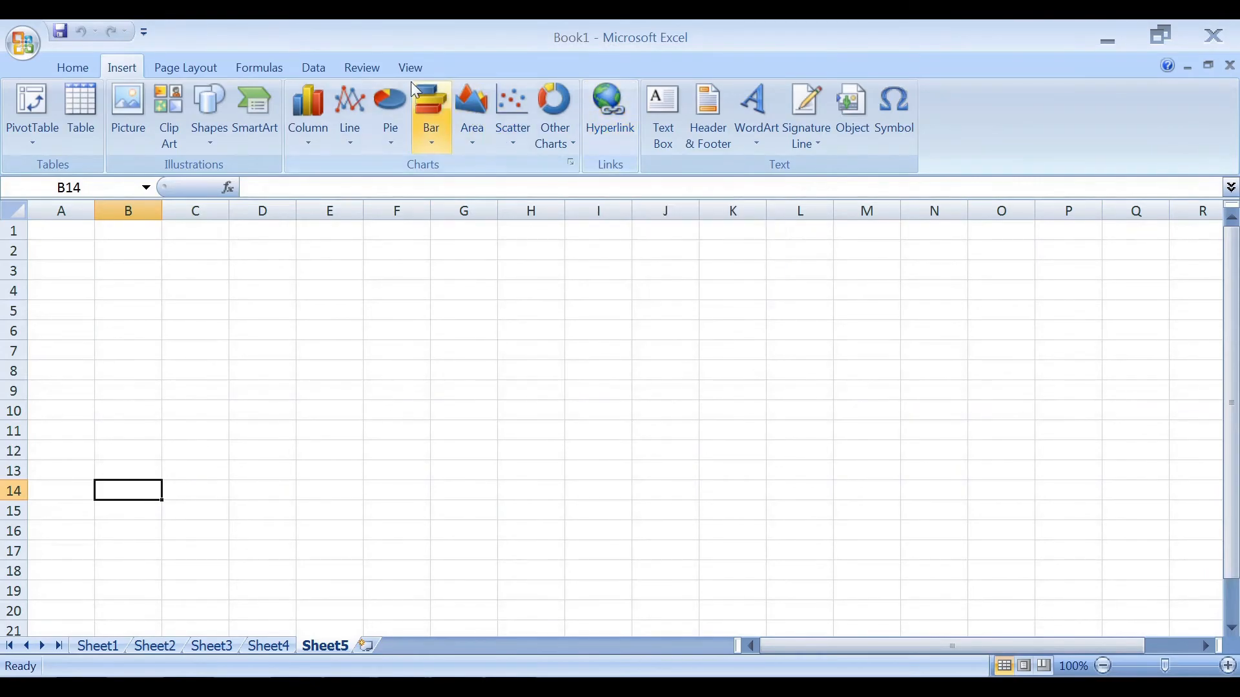
click(180, 71)
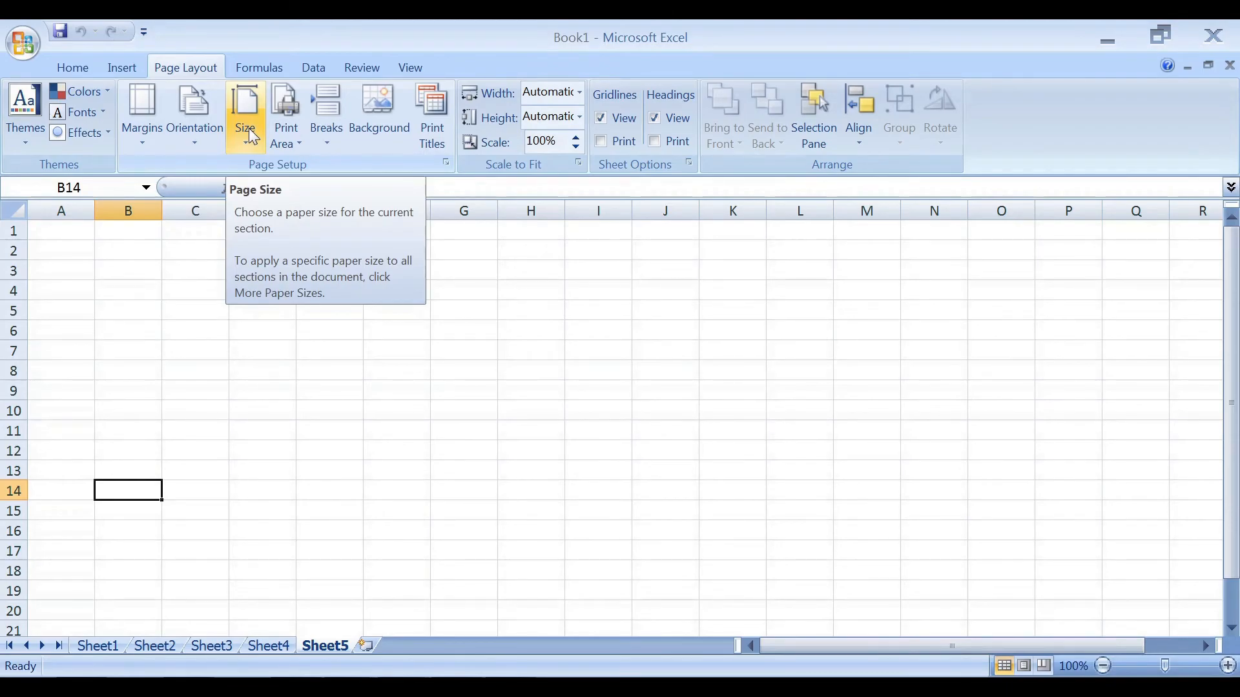
click(261, 69)
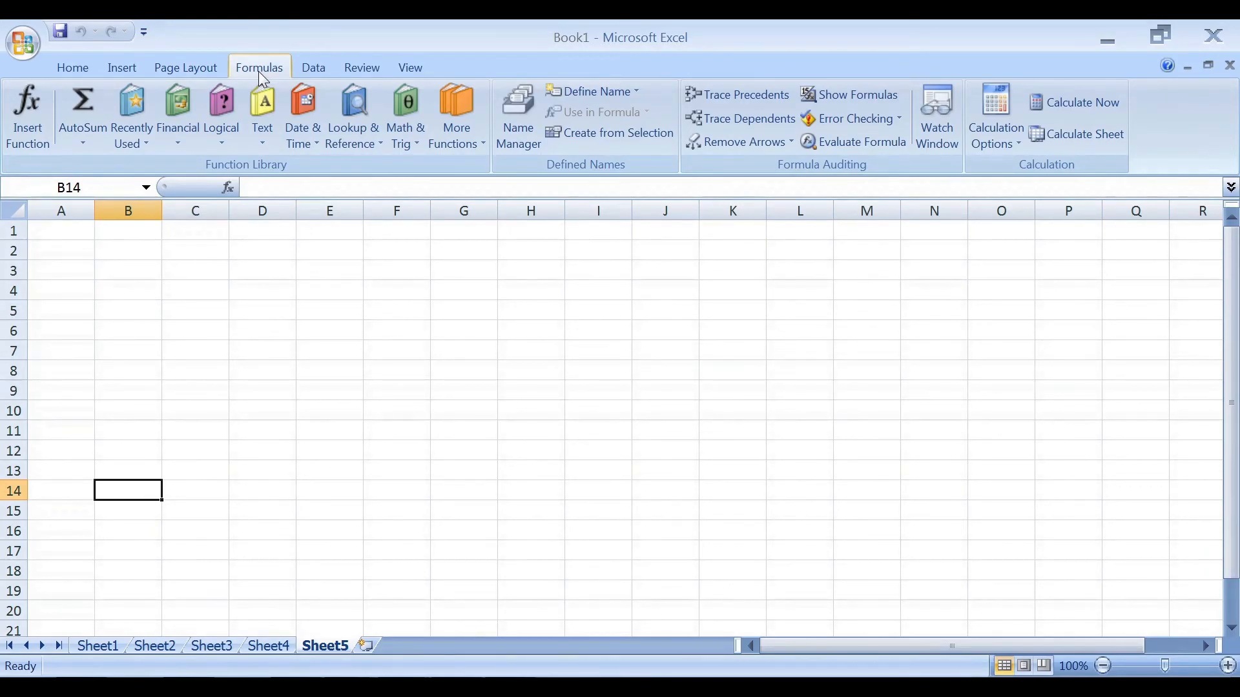
click(314, 71)
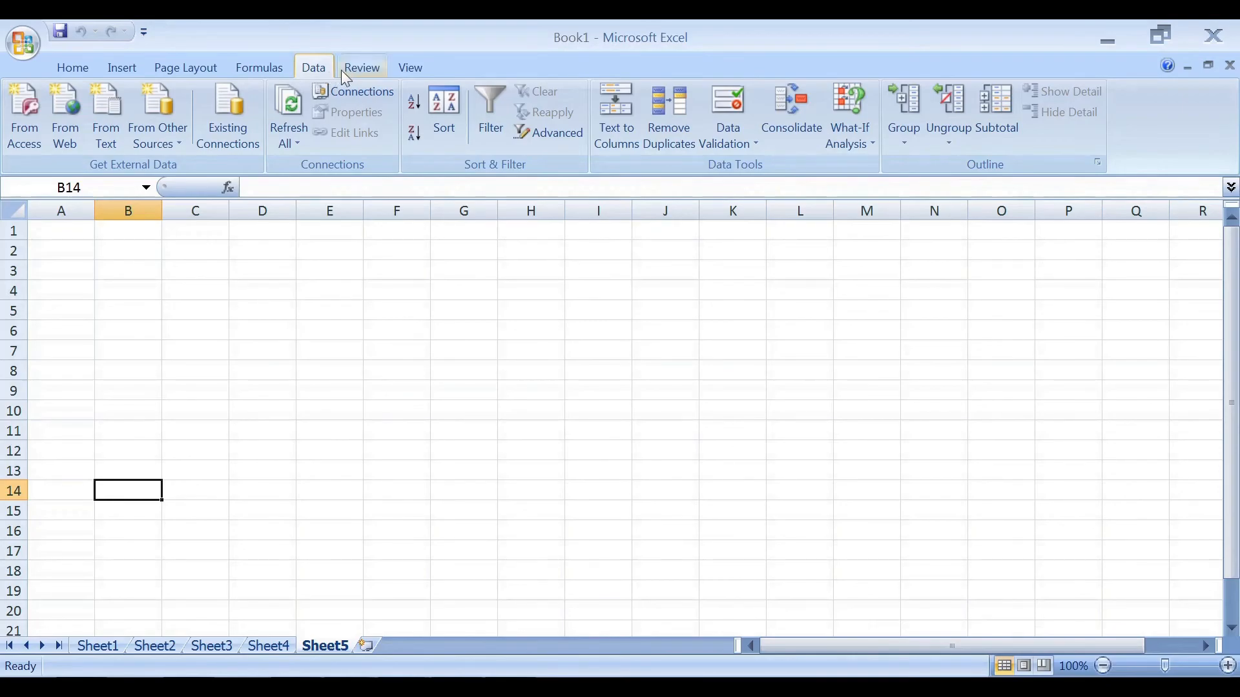
click(377, 77)
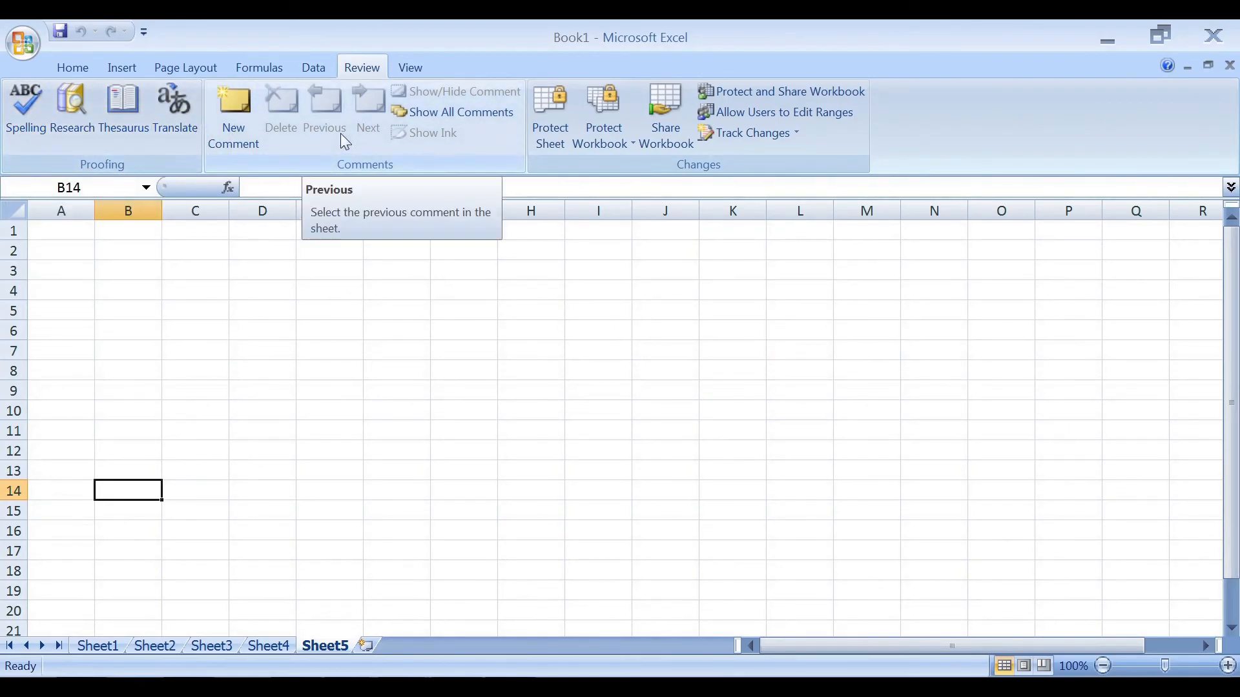
click(412, 68)
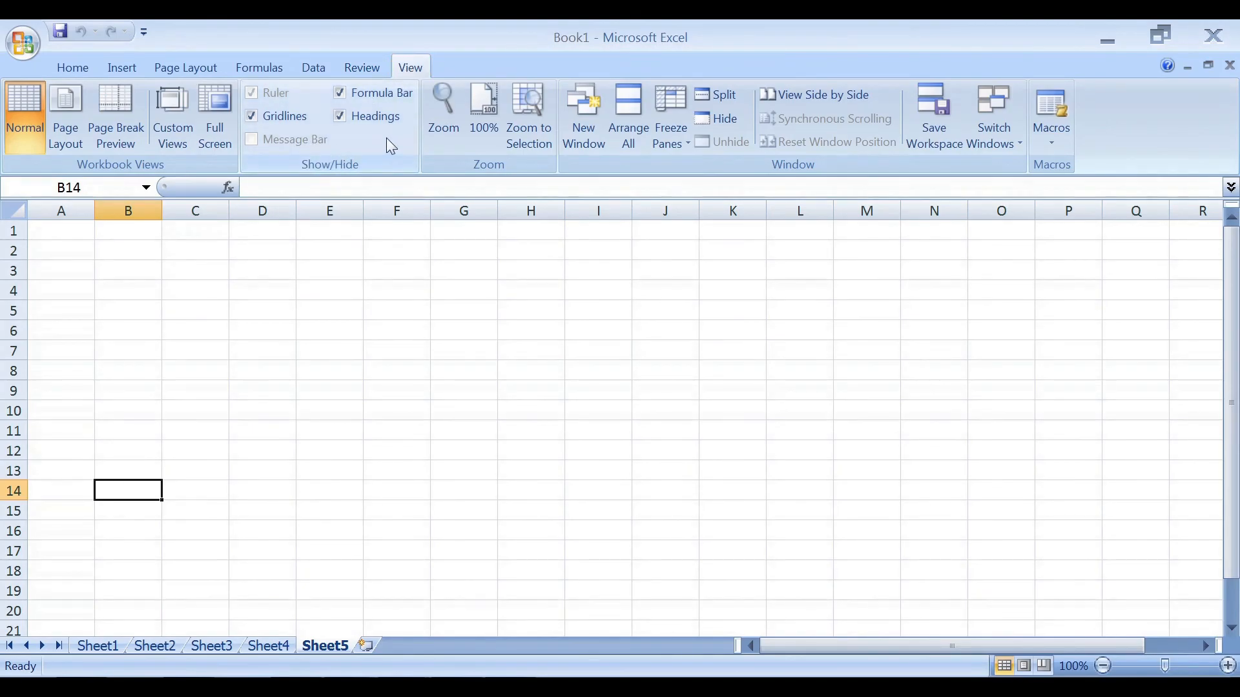
click(72, 74)
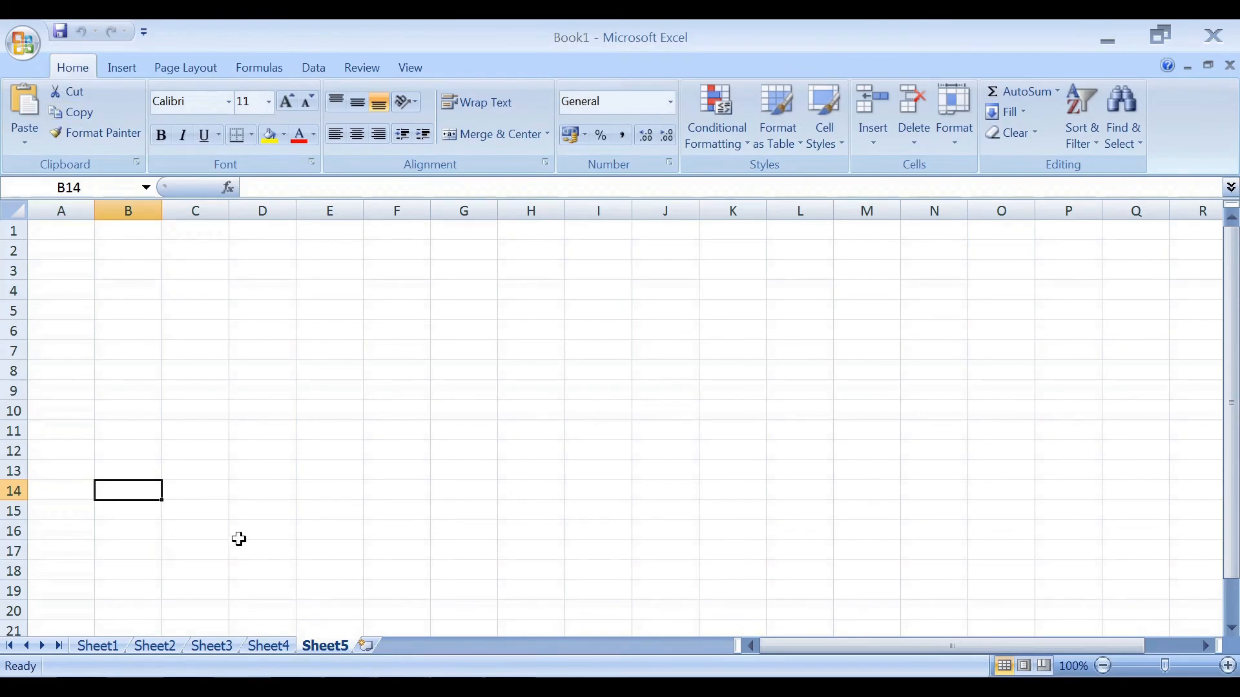